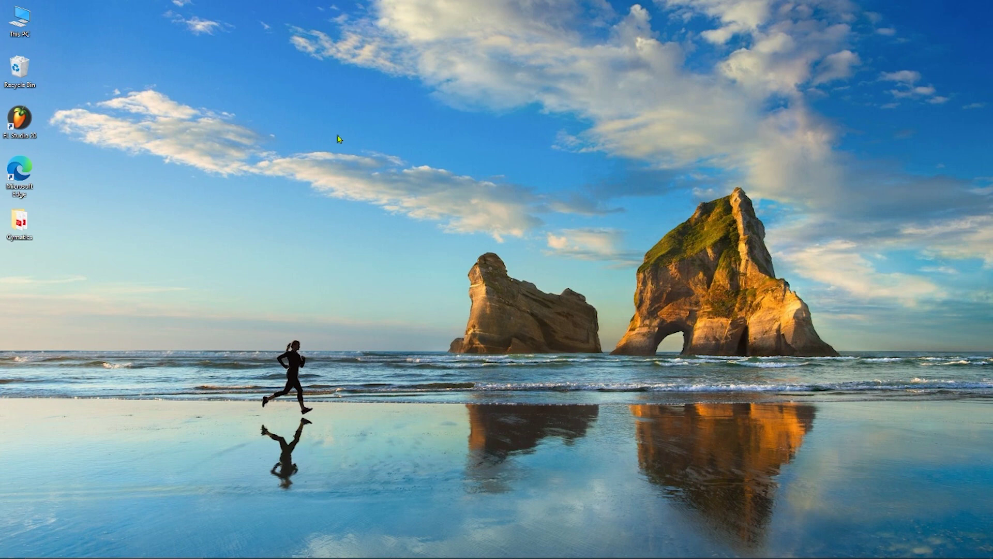
Launch FL Studio 20 and start a new project from the Basic 808 with limiter template
double_click(24, 130)
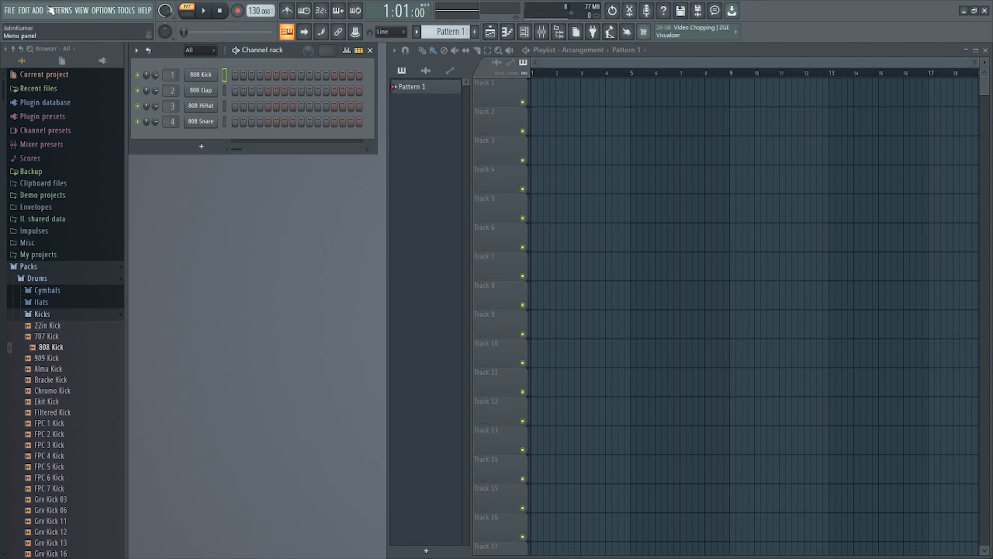
click(9, 11)
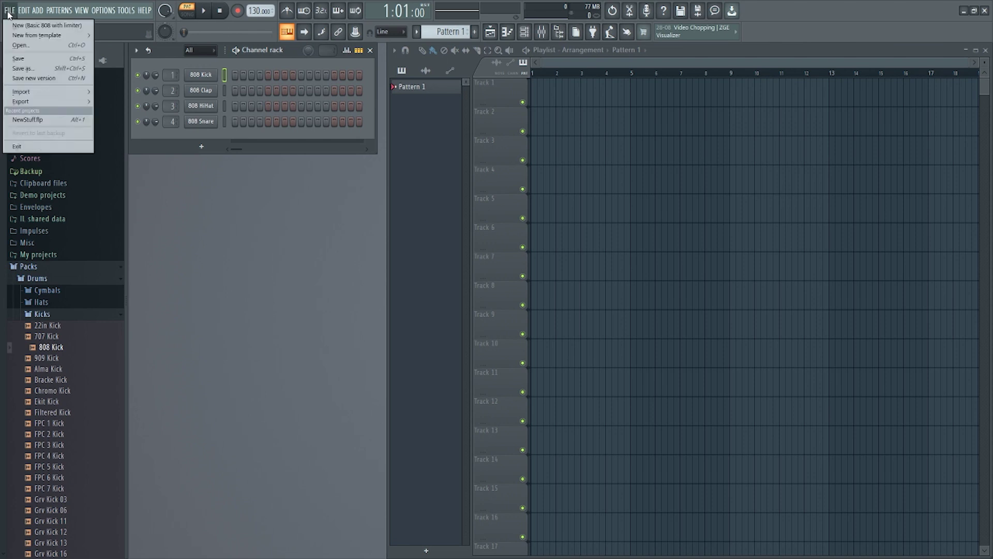
click(9, 11)
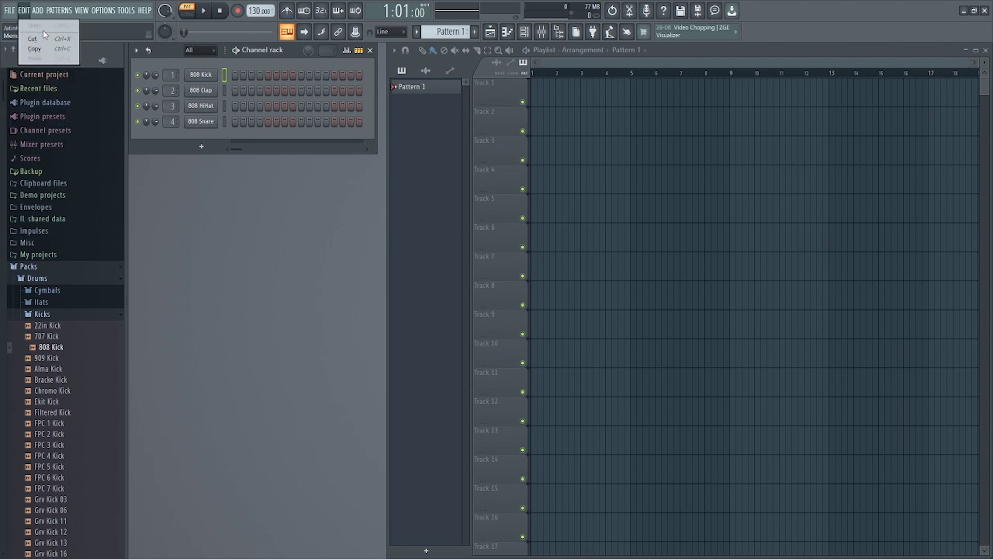
click(9, 11)
mouse_move(9, 35)
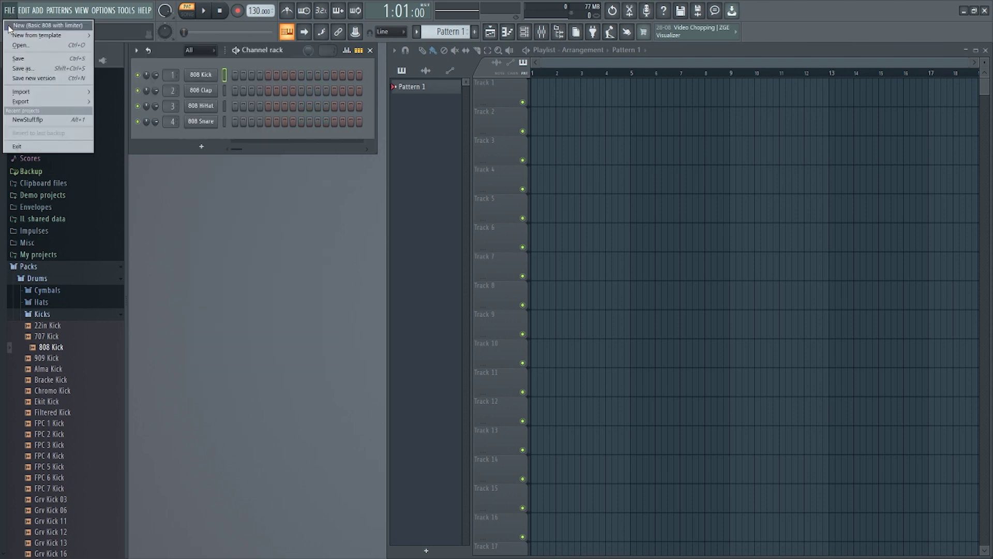
click(8, 25)
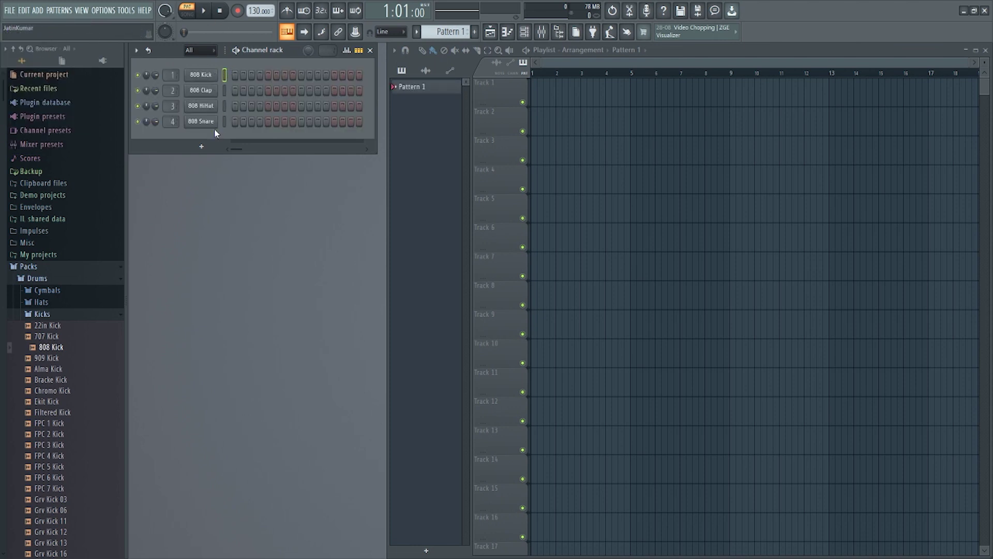
Look at the master track's effect slots in the mixer, including Fruity Limiter, and close the mixer
click(549, 33)
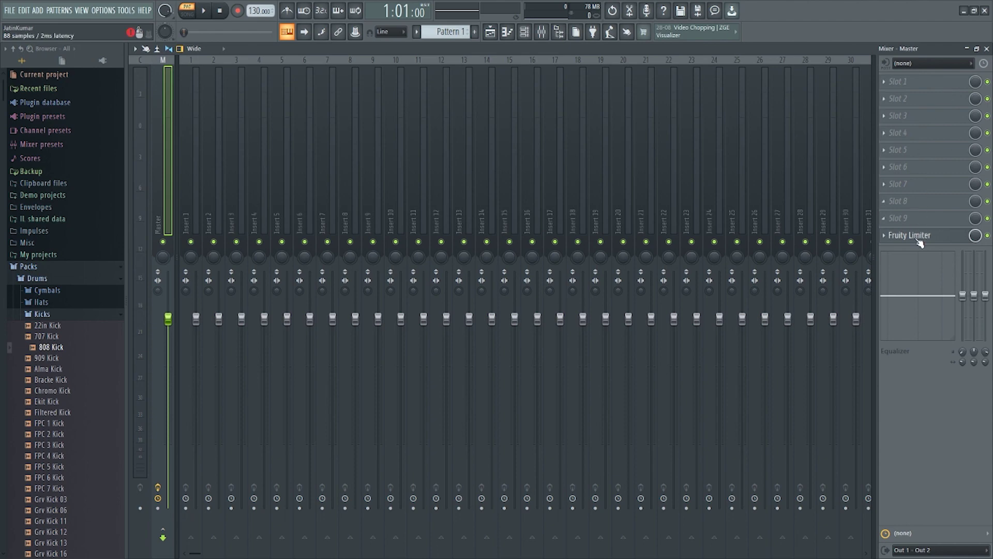
click(987, 48)
click(11, 10)
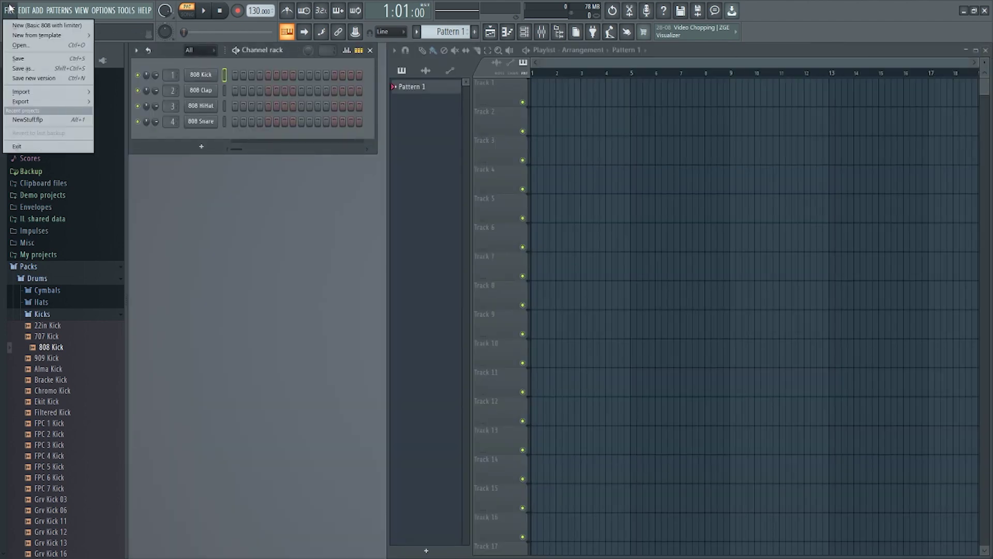
mouse_move(78, 38)
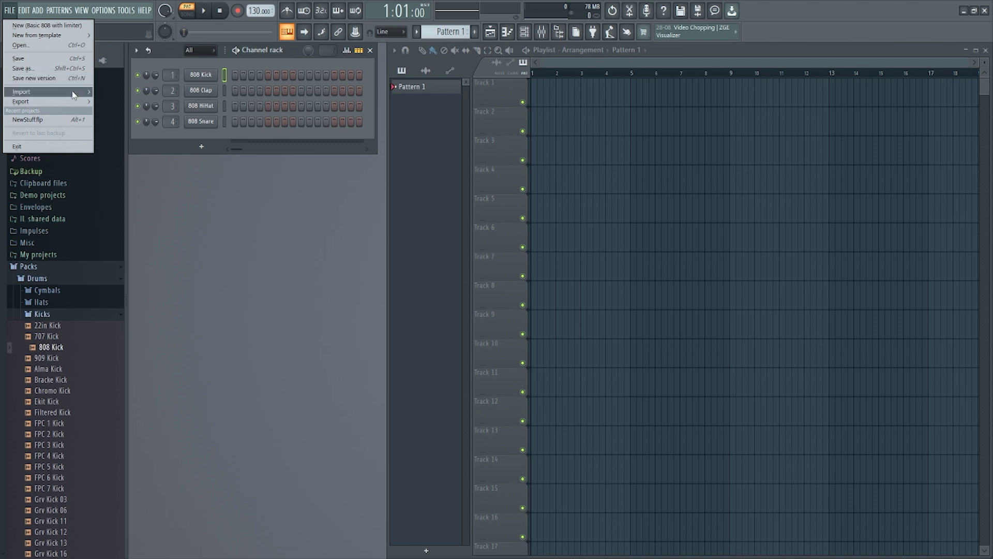
mouse_move(74, 94)
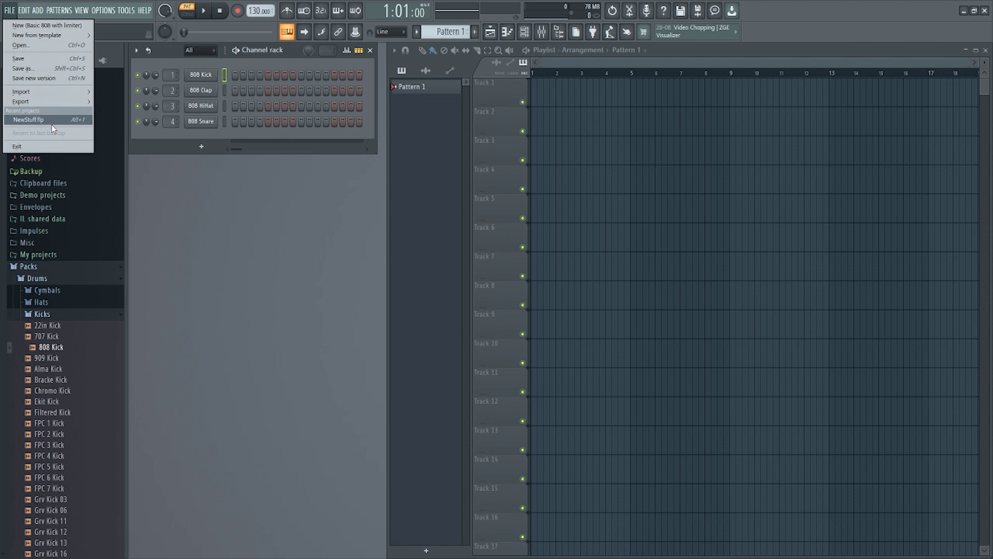
key(Escape)
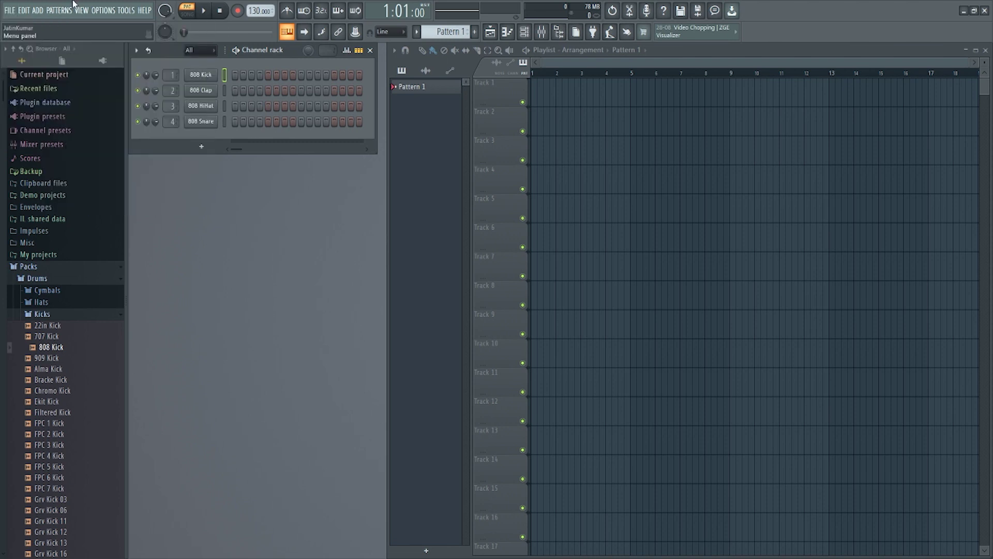
click(24, 10)
click(38, 11)
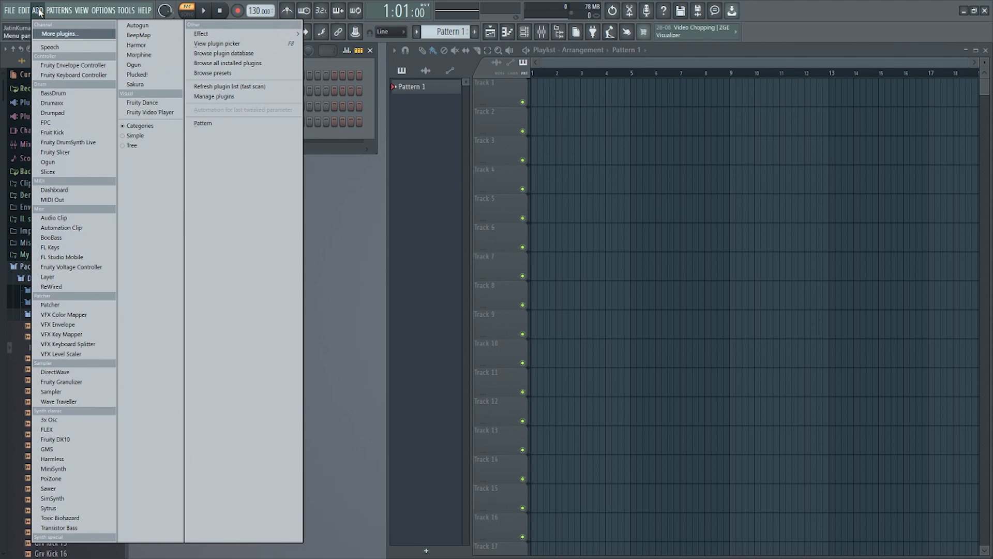
mouse_move(61, 10)
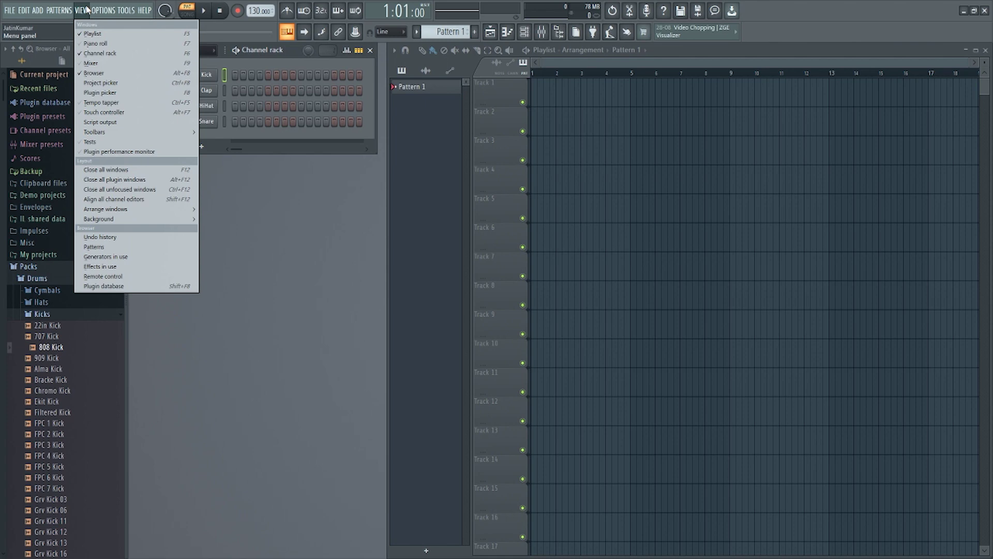
click(87, 10)
Bring the playlist window into focus, hide it and show it again
click(81, 9)
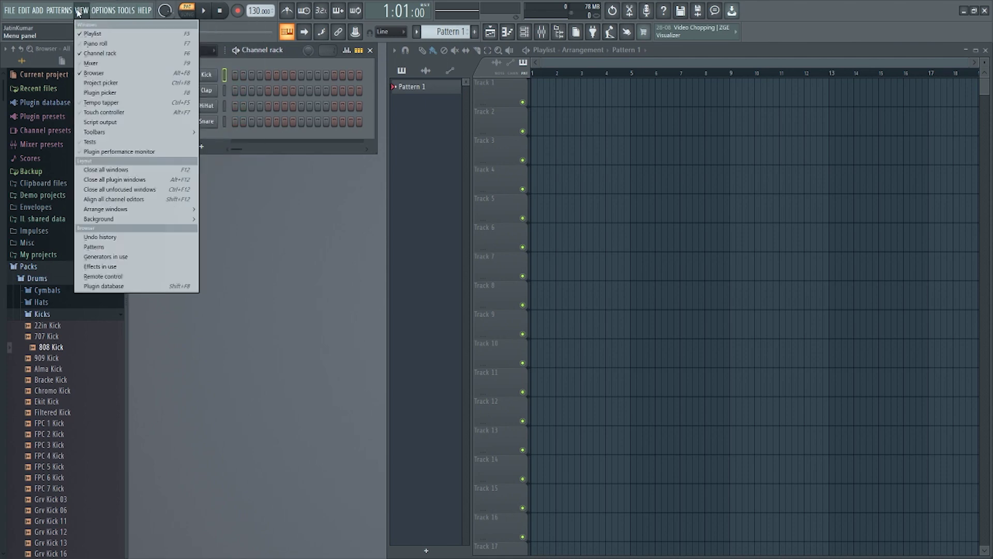
click(84, 35)
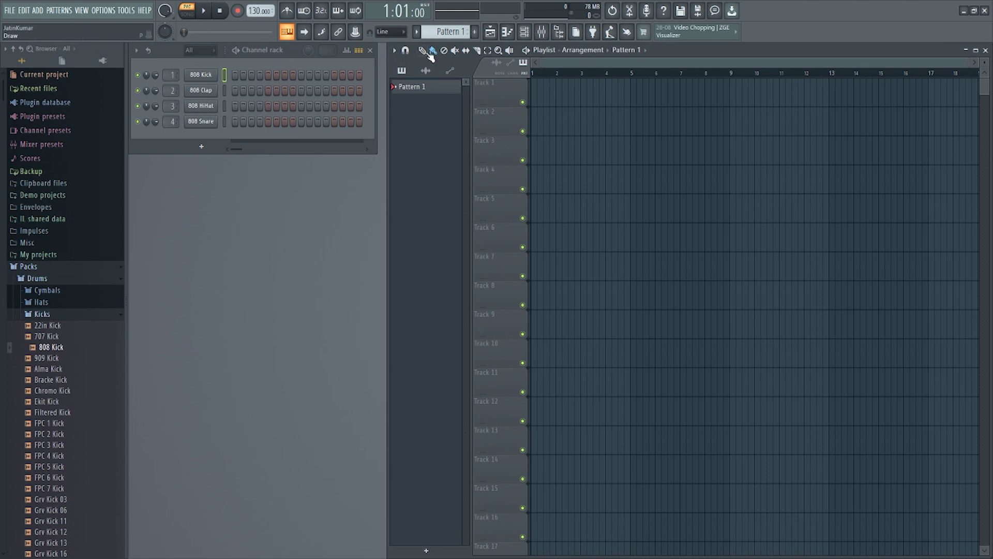
click(80, 13)
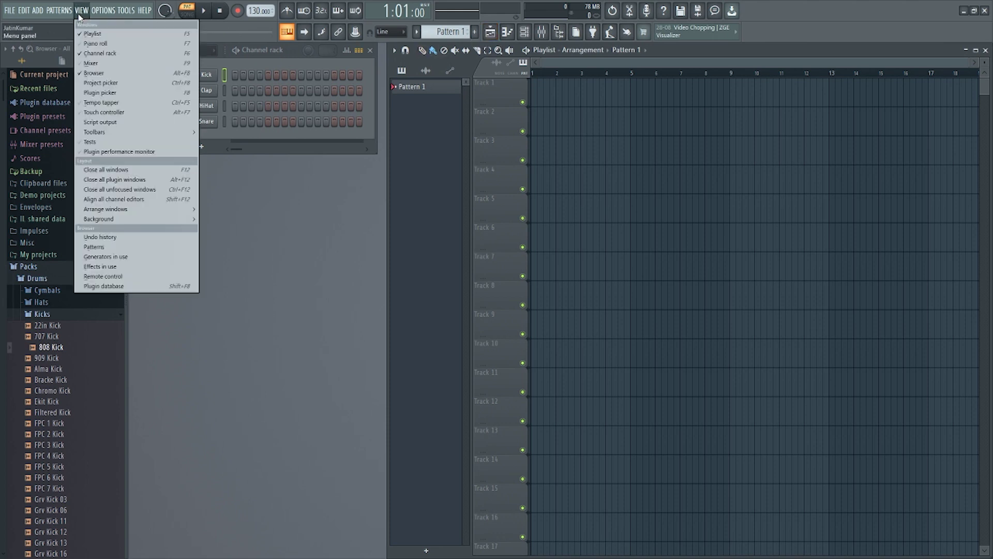
click(91, 34)
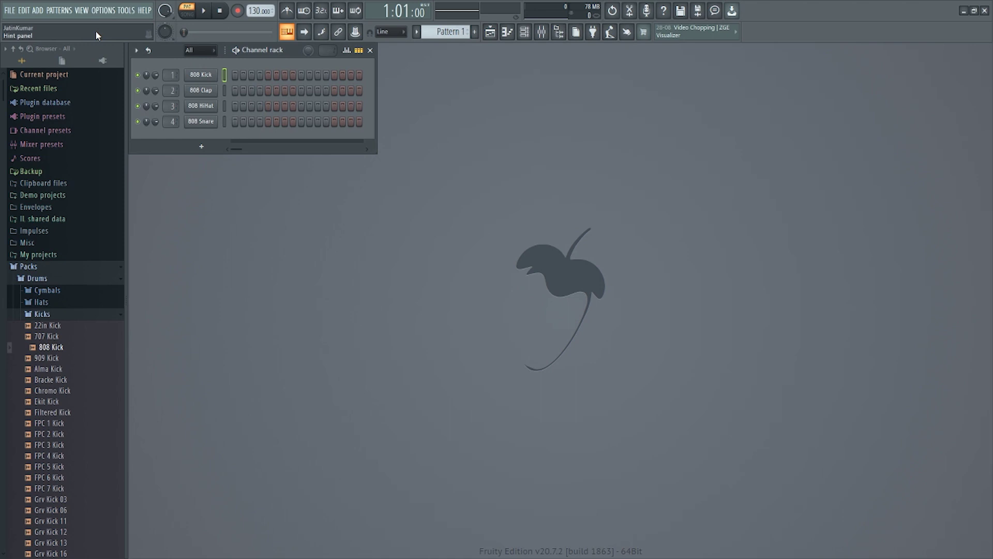
click(81, 13)
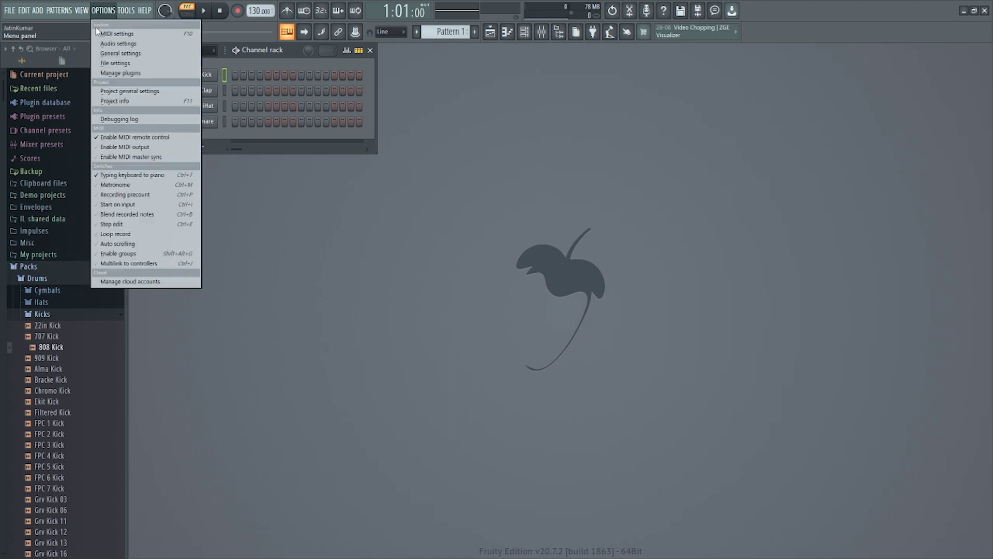
click(87, 34)
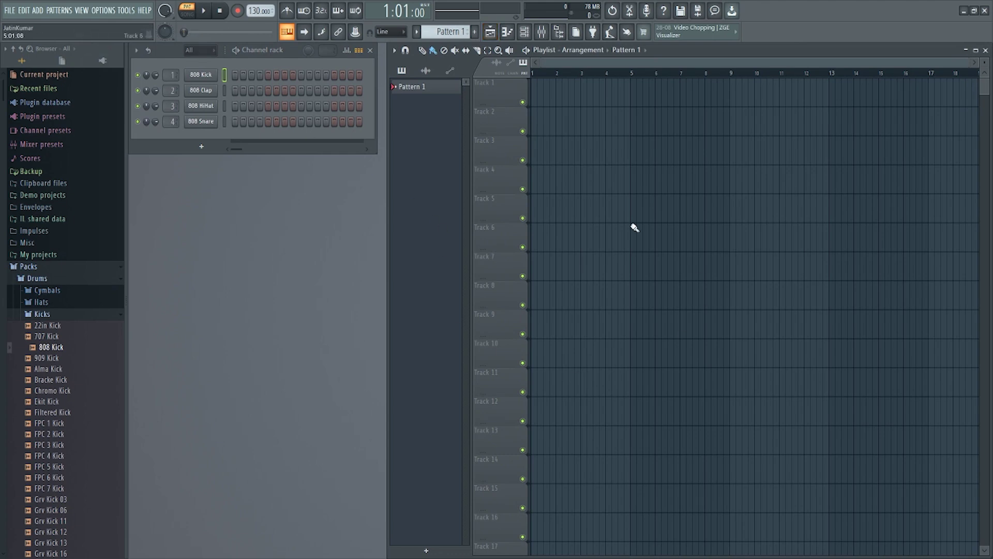
Visit the FL Studio homepage in the web browser, close it and return to FL Studio
click(82, 11)
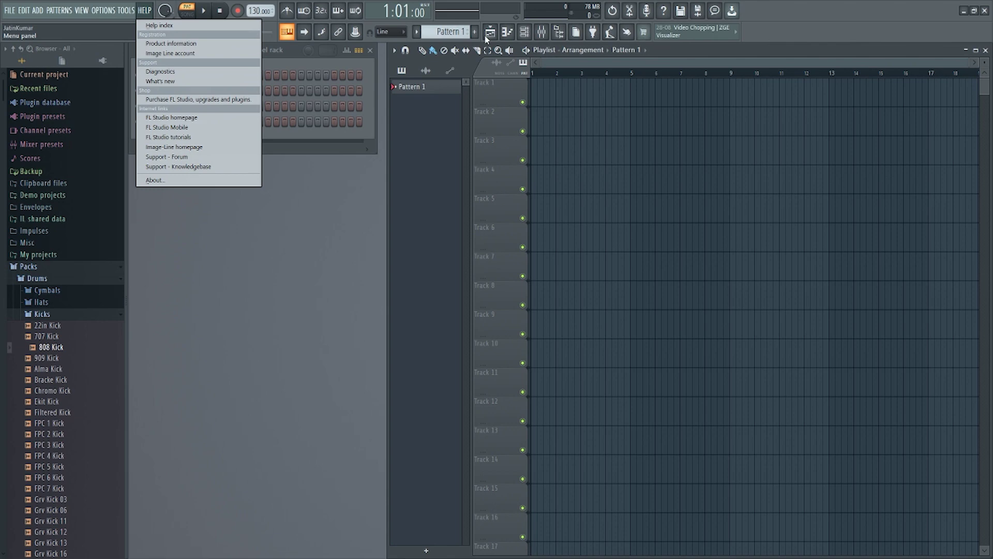
mouse_move(99, 17)
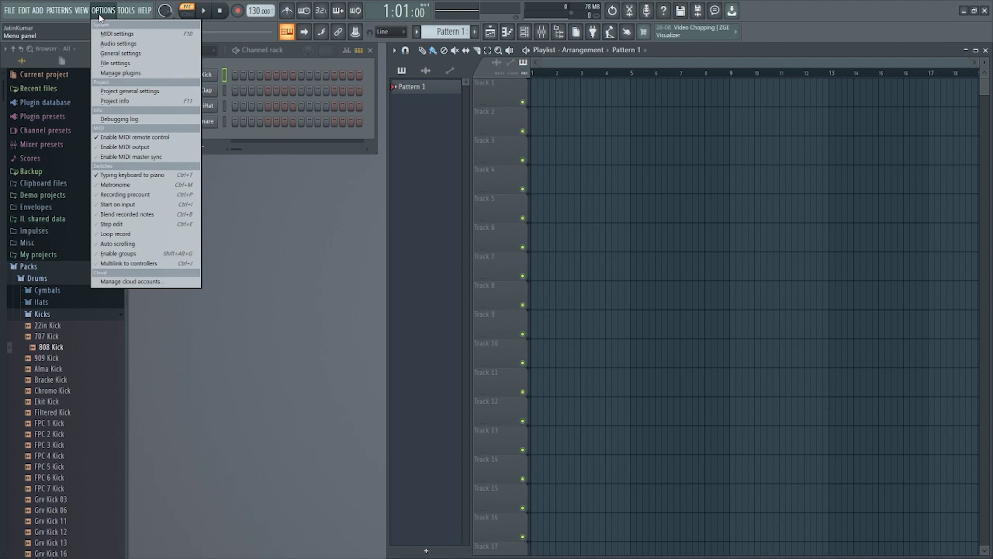
mouse_move(135, 17)
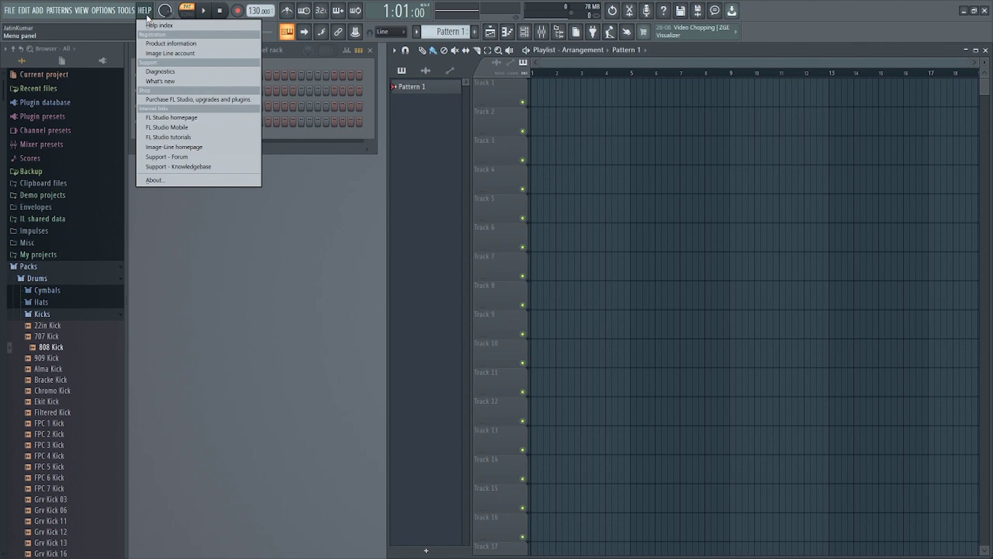
click(168, 119)
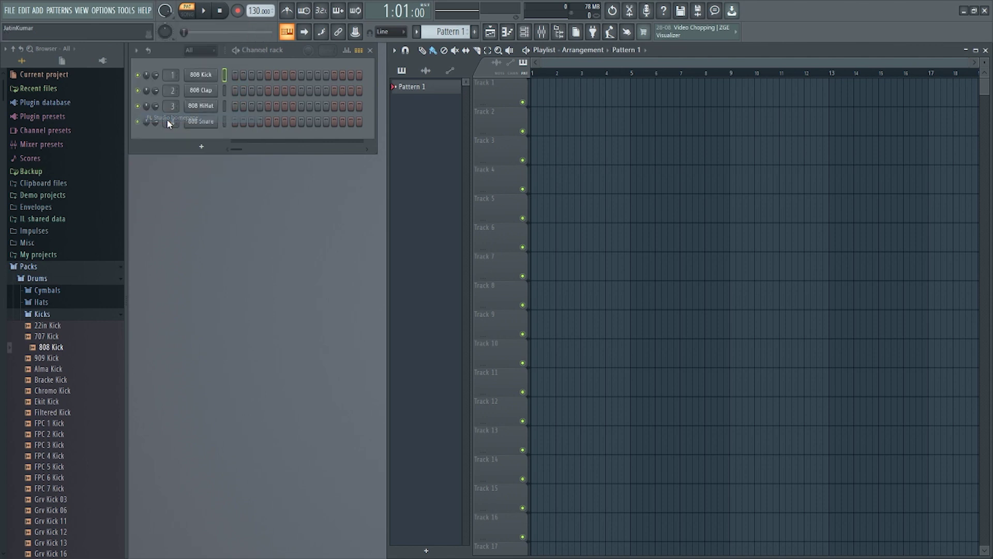
click(486, 362)
click(525, 393)
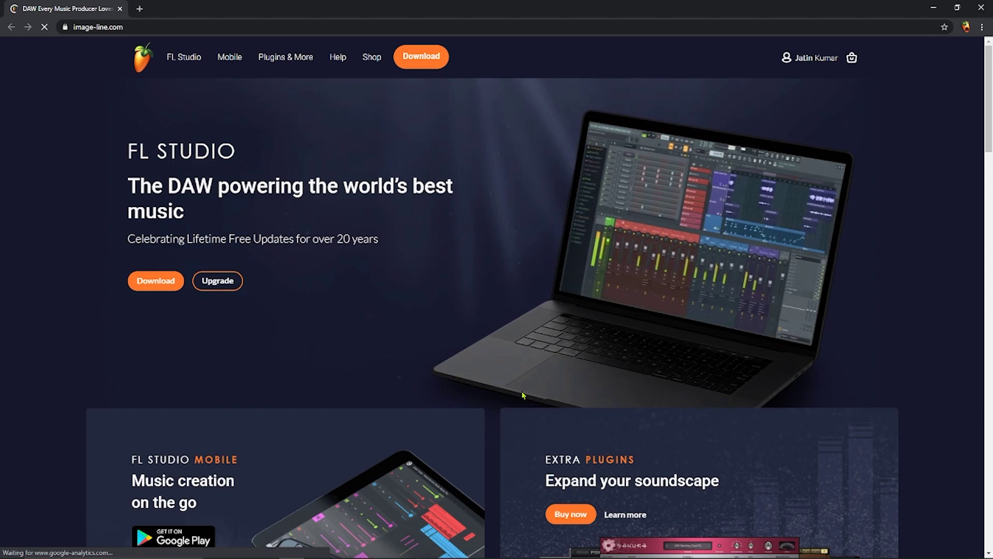
click(982, 8)
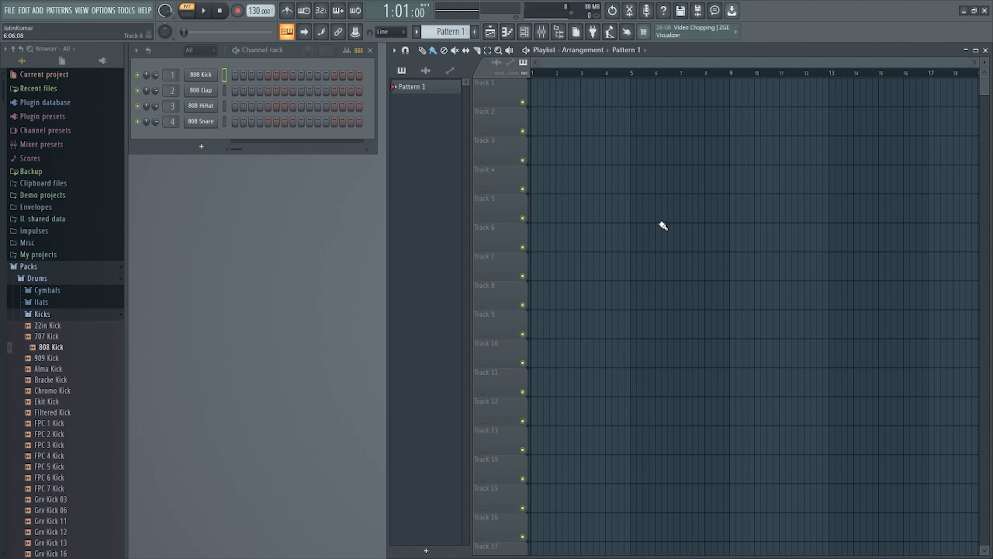
Turn down the main volume, and in the mixer lower the master track's fader to about 31% and raise it again
drag(164, 11, 164, 47)
click(553, 32)
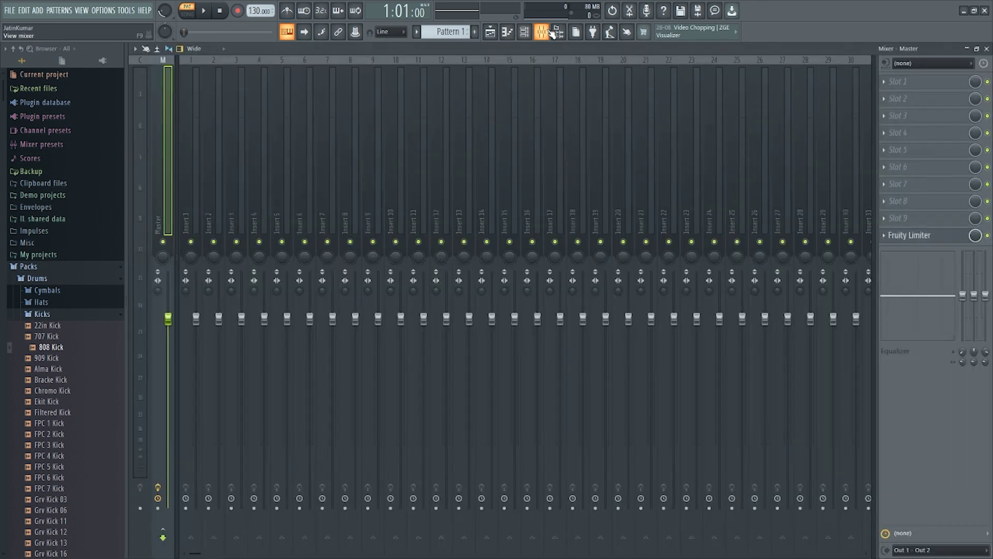
drag(168, 318, 169, 449)
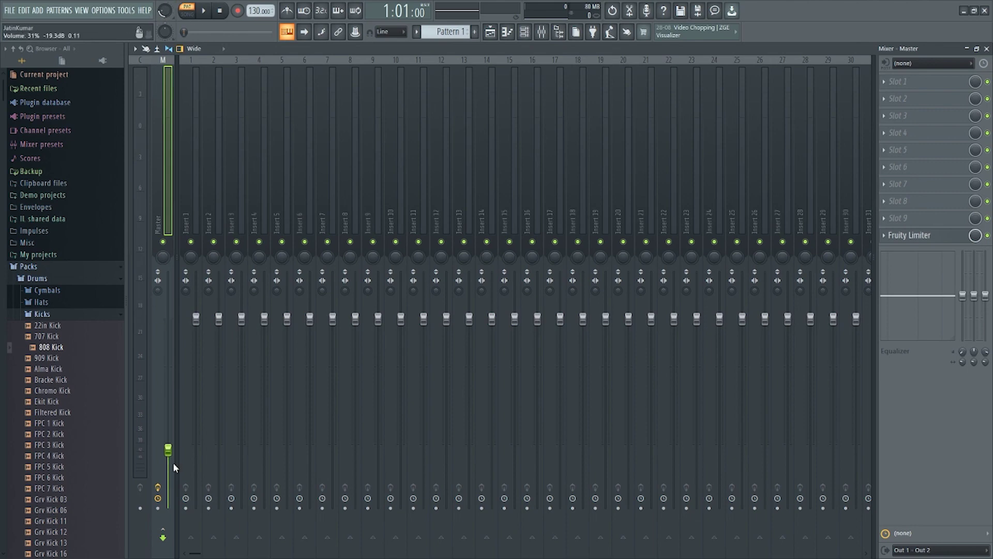
drag(169, 449, 168, 272)
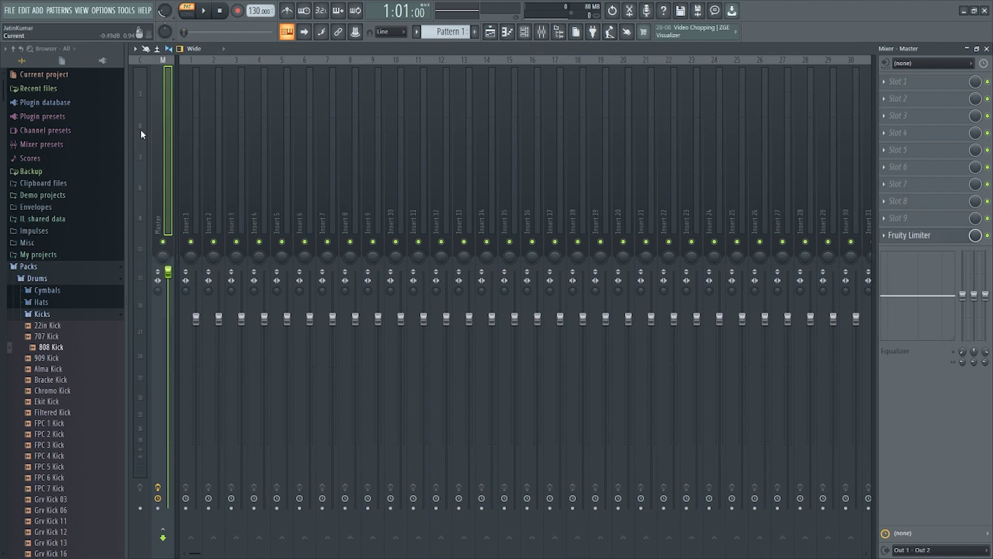
Reset the master track's fader and the main volume to their defaults, and close the mixer
drag(163, 11, 163, 23)
right_click(168, 272)
click(186, 282)
right_click(165, 11)
click(194, 21)
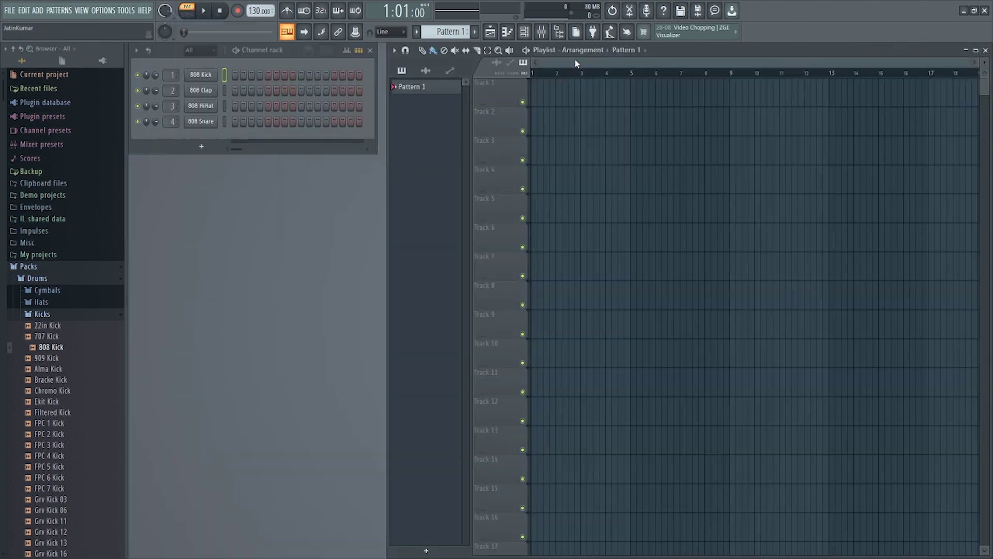
click(986, 49)
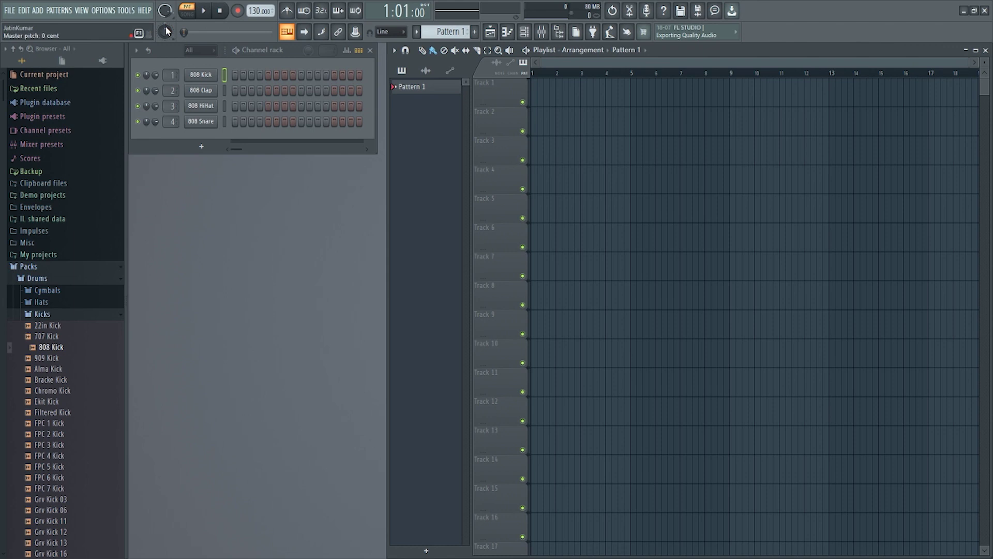
Shift the master pitch slightly and reset it to its default
drag(168, 33, 168, 26)
right_click(168, 33)
click(176, 36)
Toggle between song and pattern mode, play Pattern 1 in pattern mode and stop playback
click(209, 13)
click(202, 14)
click(195, 10)
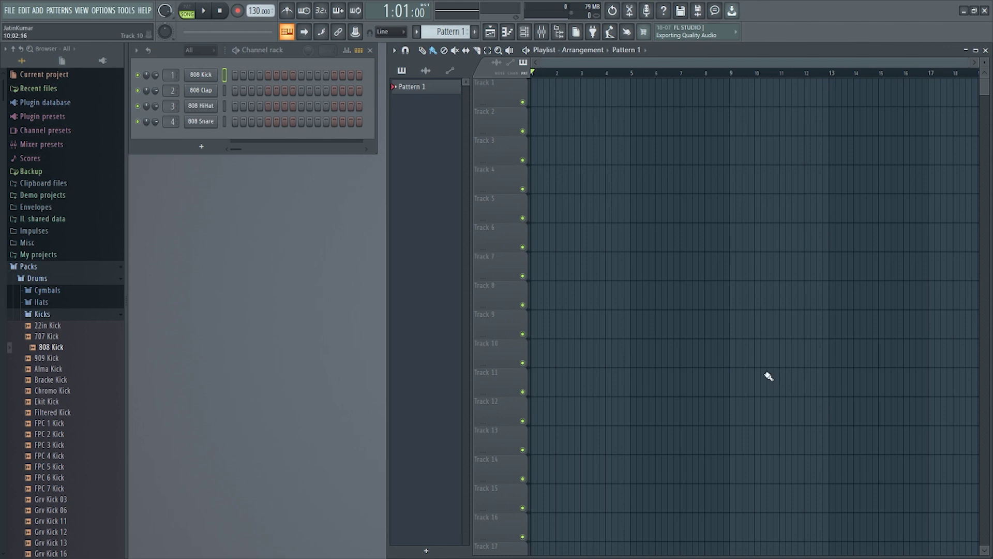
click(188, 18)
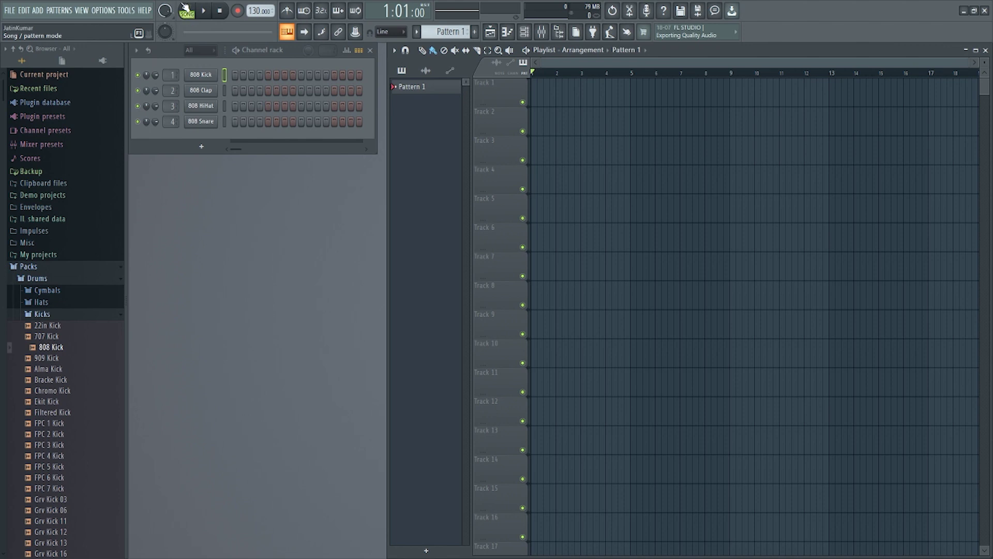
click(205, 11)
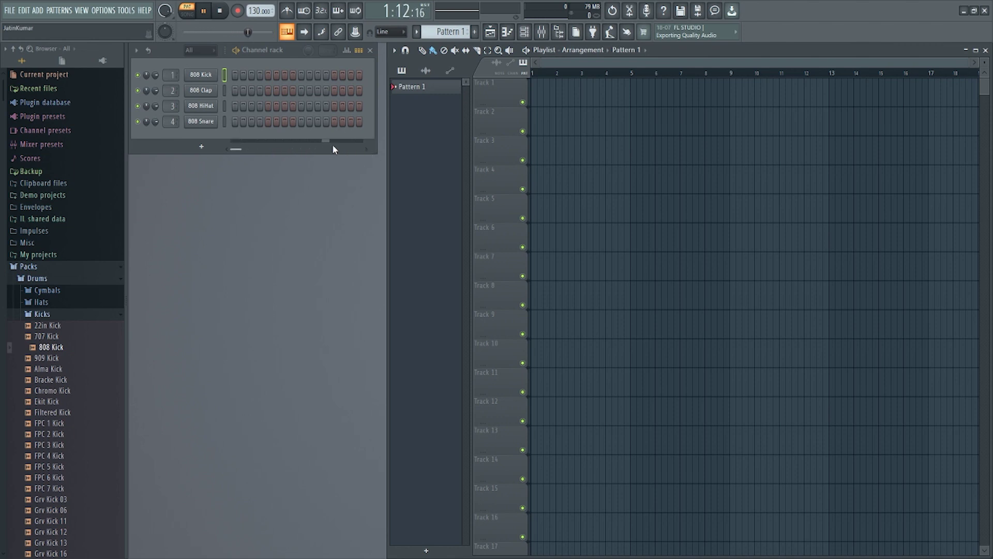
click(219, 11)
Switch playback to song mode, play the playlist arrangement and stop it
click(187, 15)
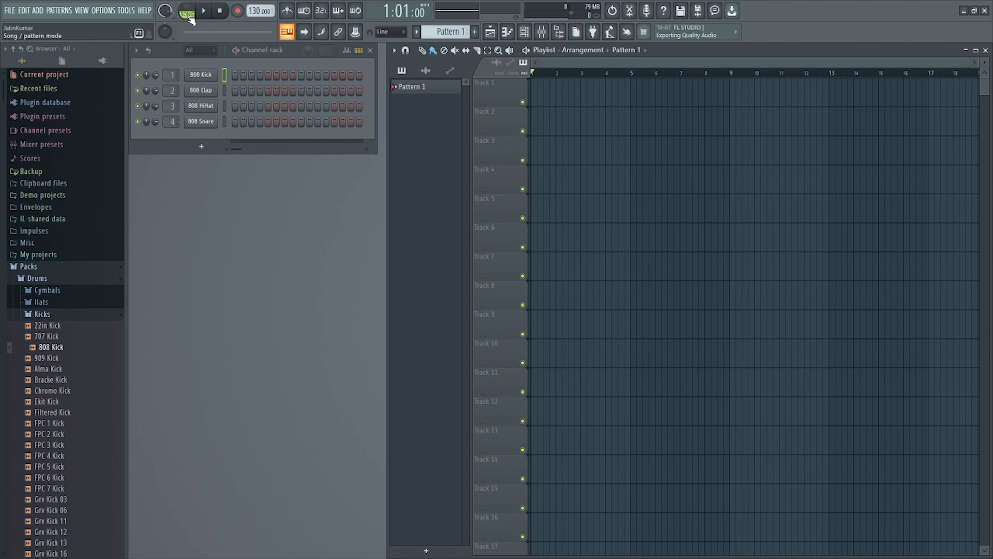
click(204, 11)
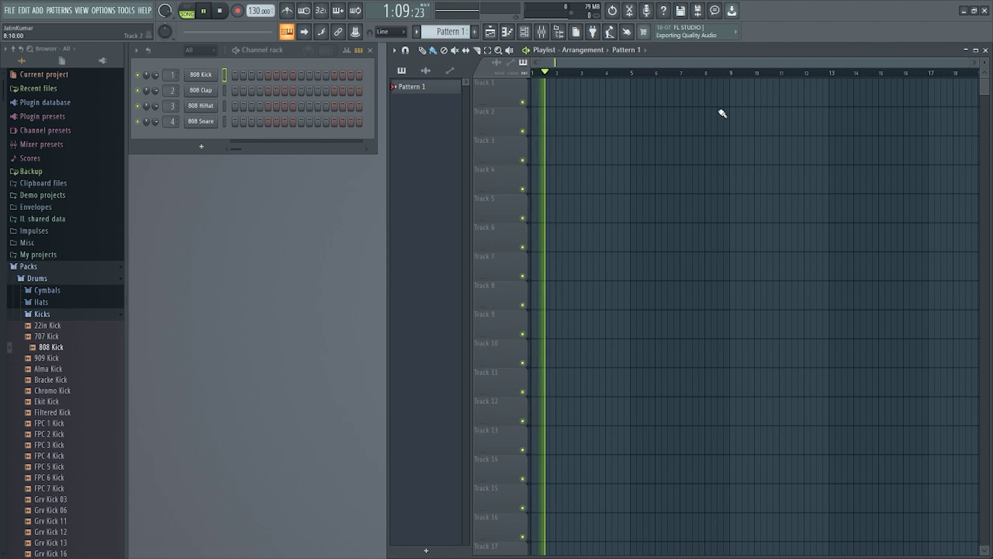
key(space)
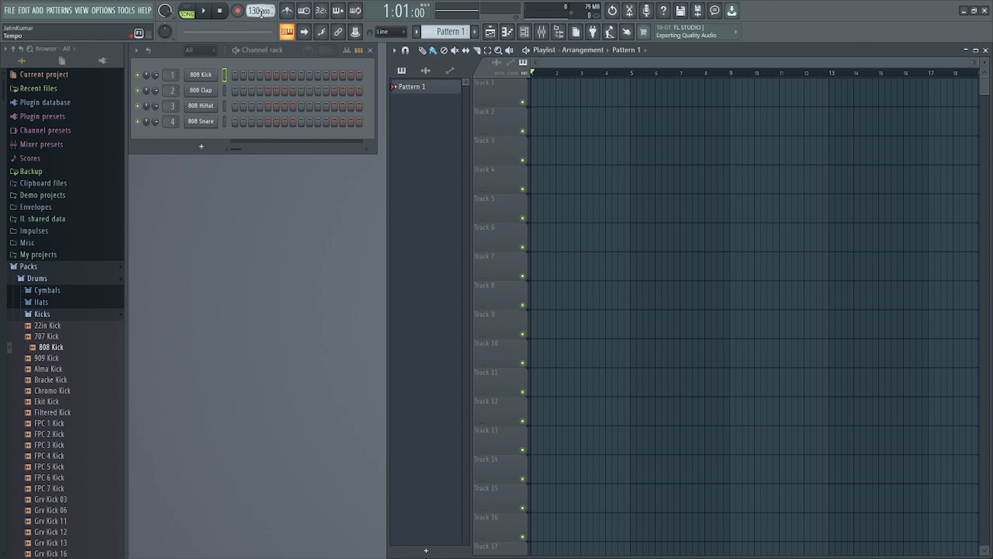
Vary the project tempo up and down, and set it to the 120 BPM preset
drag(269, 12, 269, 2)
drag(273, 7, 273, 20)
drag(256, 6, 257, 31)
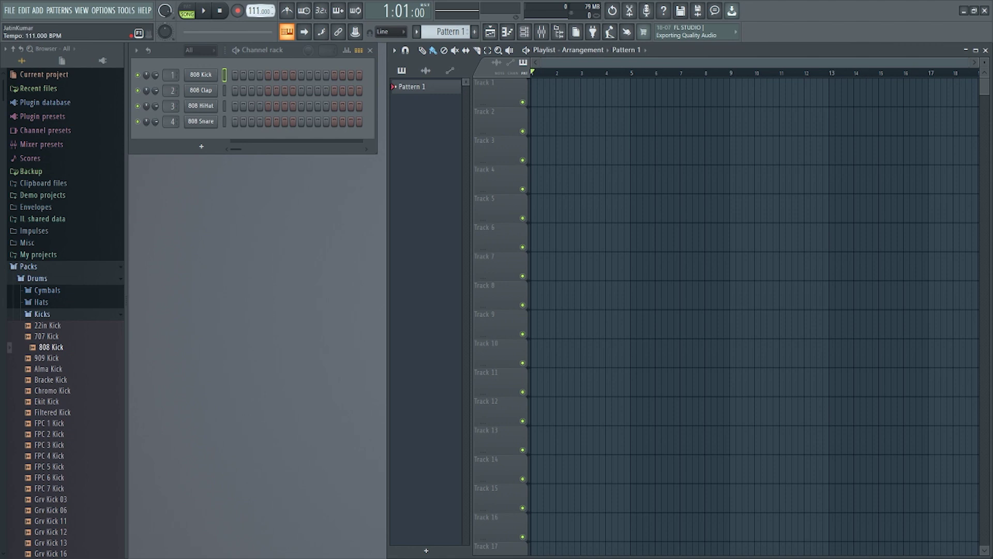
right_click(259, 10)
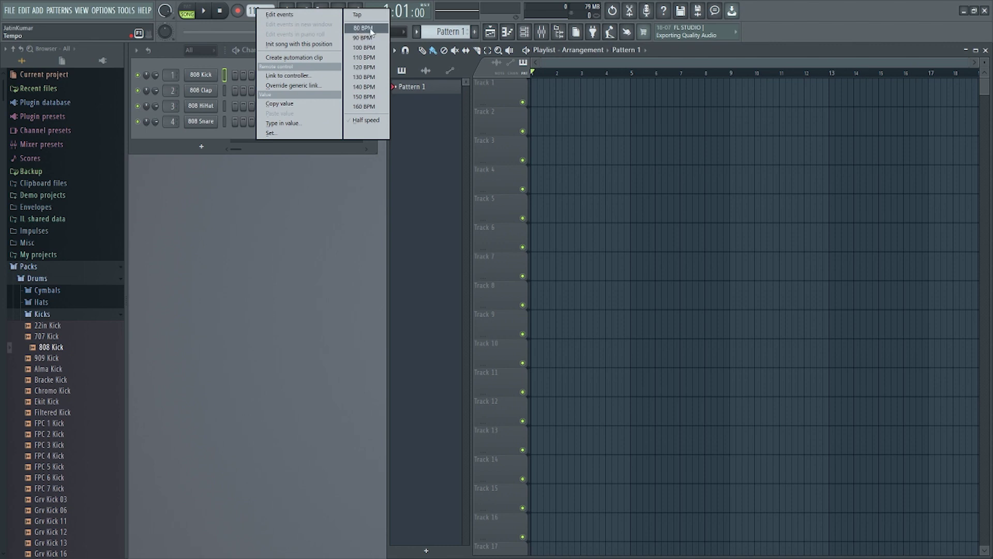
click(371, 67)
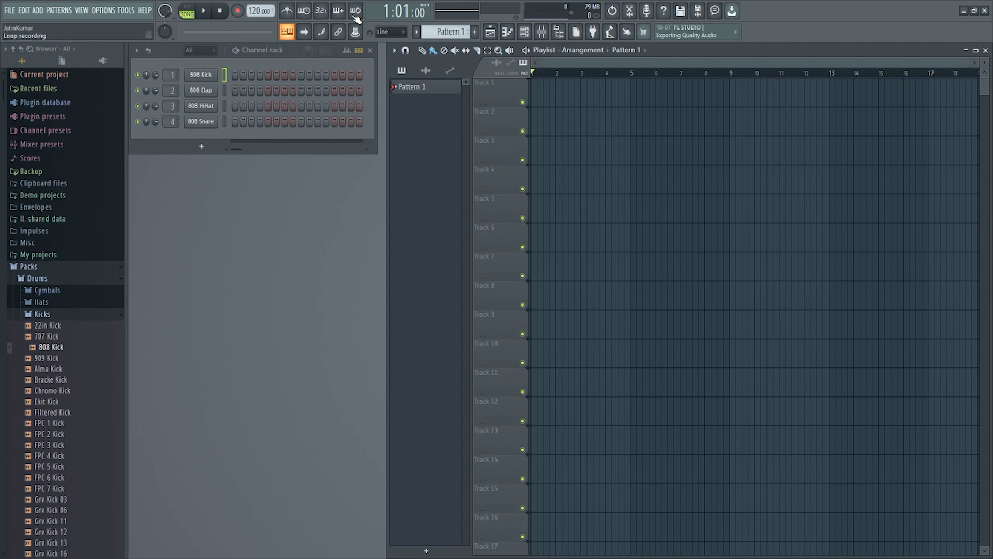
Toggle repeatedly between song and pattern mode with typing keyboard to piano keyboard turned off, and turn that option back on
click(292, 32)
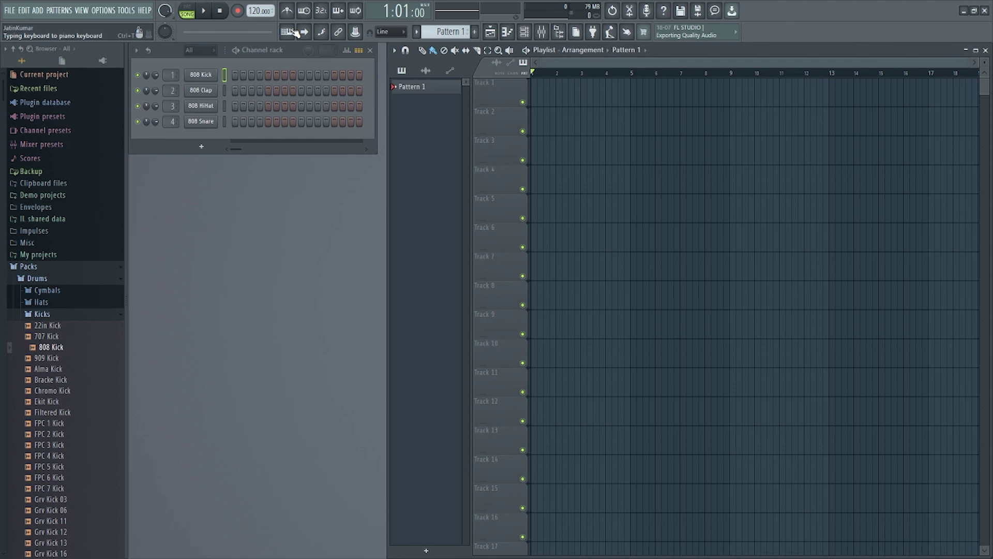
key(l)
key(l)
key(l)
key(l)
key(l)
key(l)
click(295, 32)
Add an FL Keys channel with its window placed below the channel rack, and play a note on it
click(210, 148)
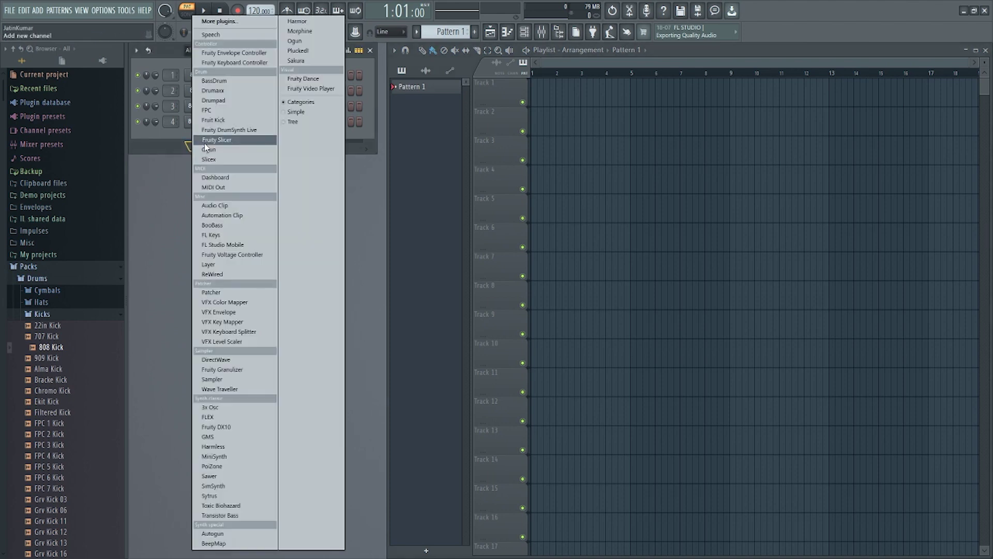
click(234, 235)
mouse_move(284, 179)
mouse_down()
mouse_move(279, 200)
mouse_move(218, 185)
mouse_up()
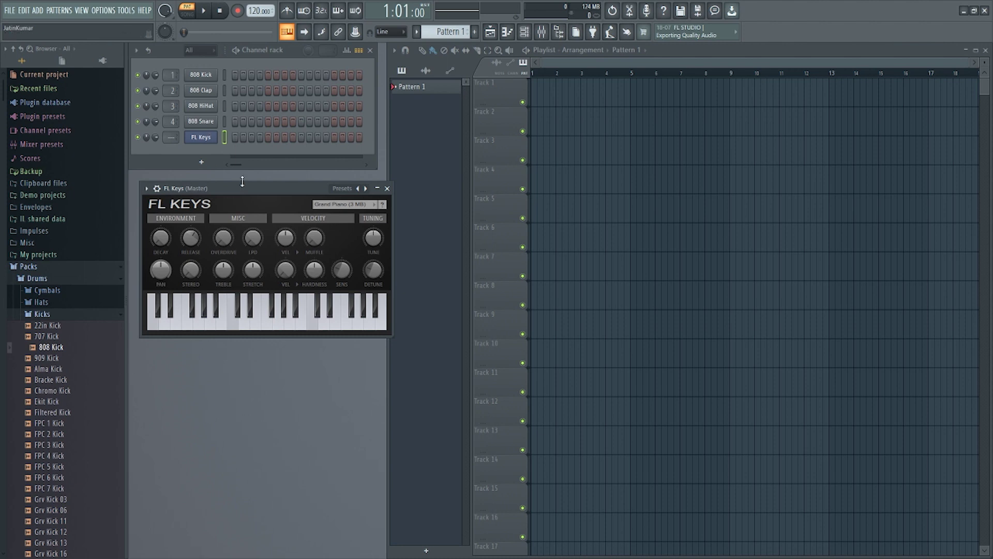
key(s)
Turn off typing keyboard to piano keyboard and switch playback to song mode
click(288, 32)
key(l)
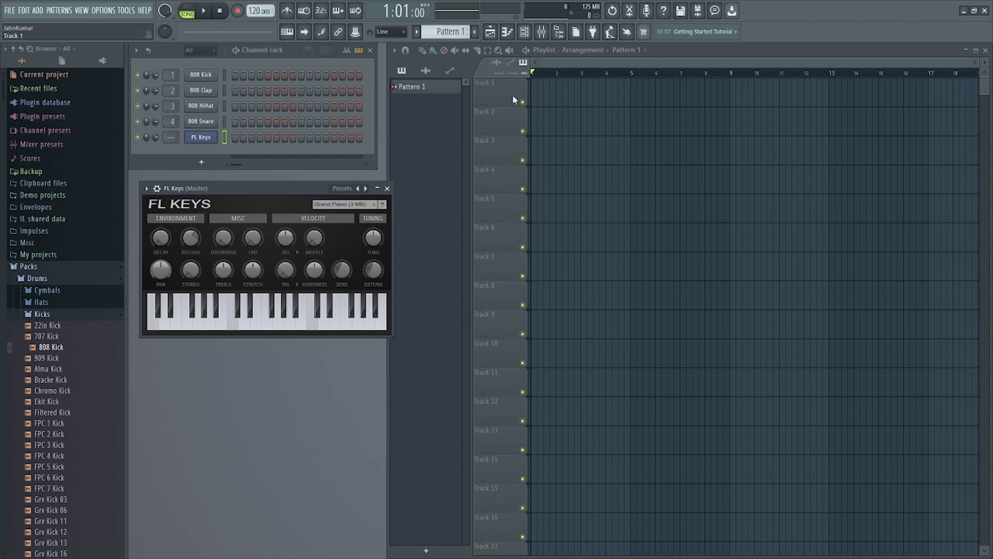
Paint eight consecutive Pattern 1 clips on Track 1 from bar 1, and move the playhead to 8:05:00
mouse_move(541, 90)
mouse_down()
mouse_move(712, 100)
mouse_move(697, 93)
mouse_up()
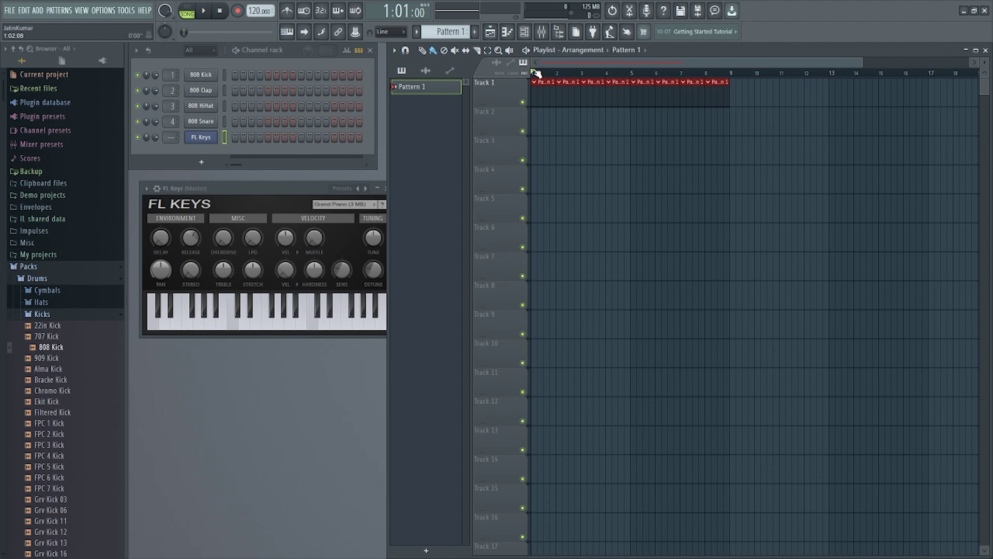
mouse_move(534, 75)
mouse_down()
mouse_move(732, 77)
mouse_move(705, 76)
mouse_up()
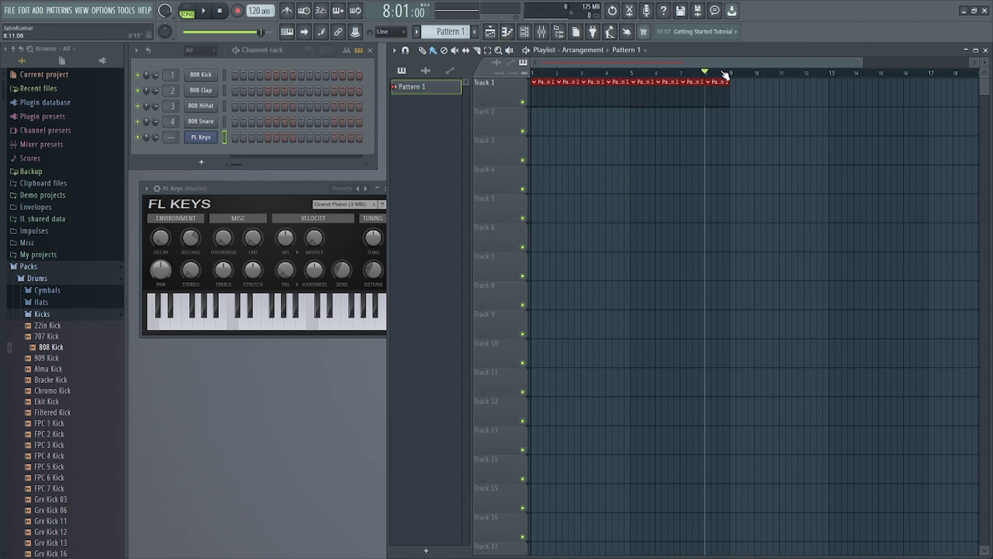
scroll(724, 75, up, 5)
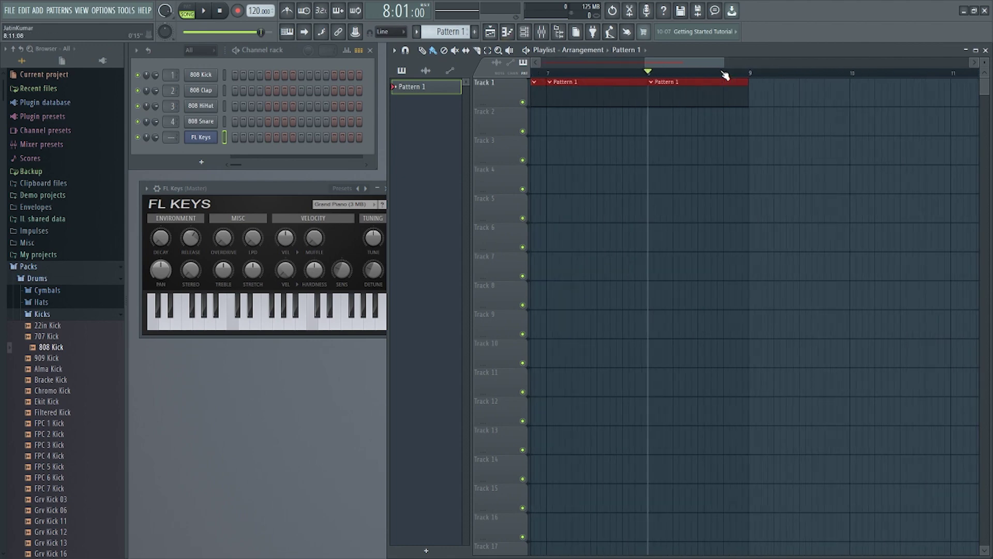
click(614, 73)
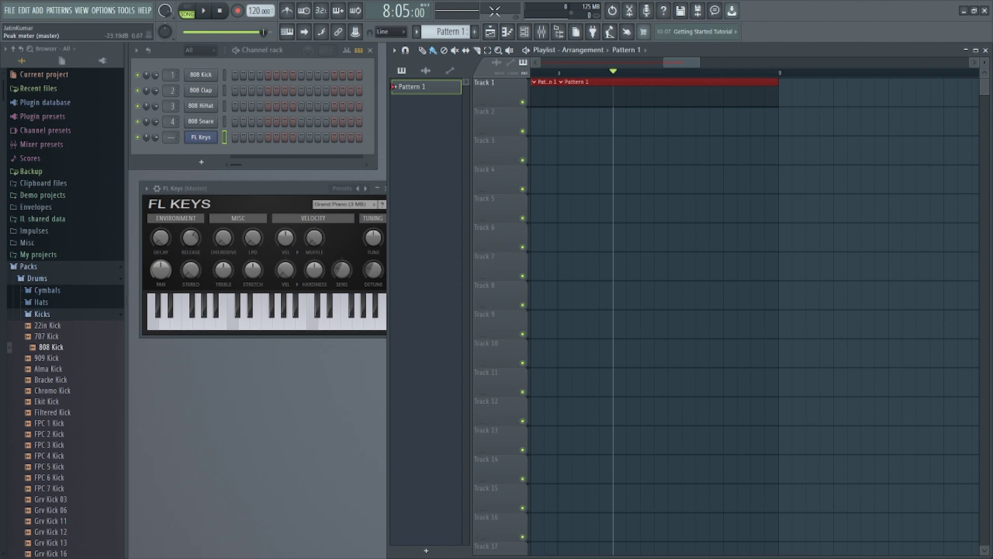
Open the 808 Kick channel's settings, audition its sample from the waveform and close the settings
click(207, 76)
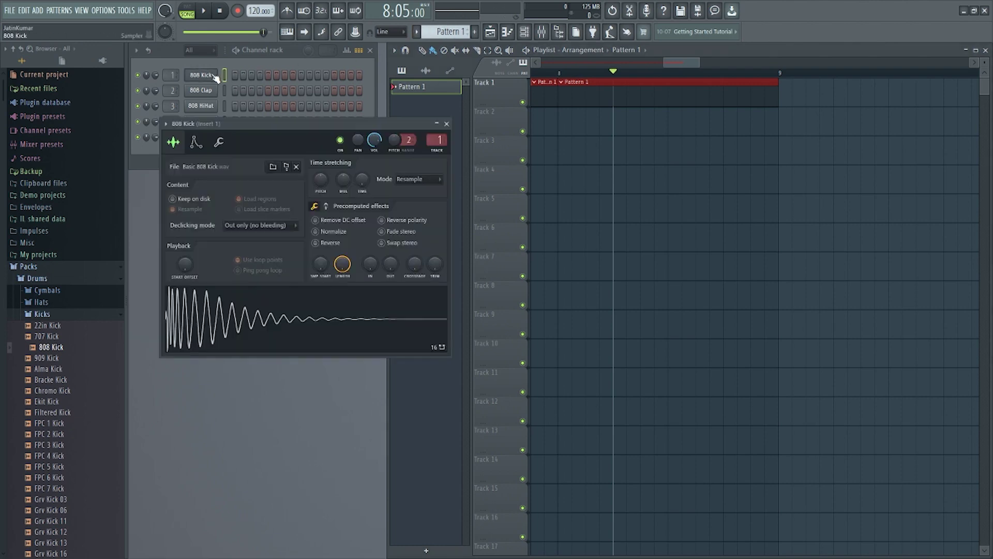
click(203, 322)
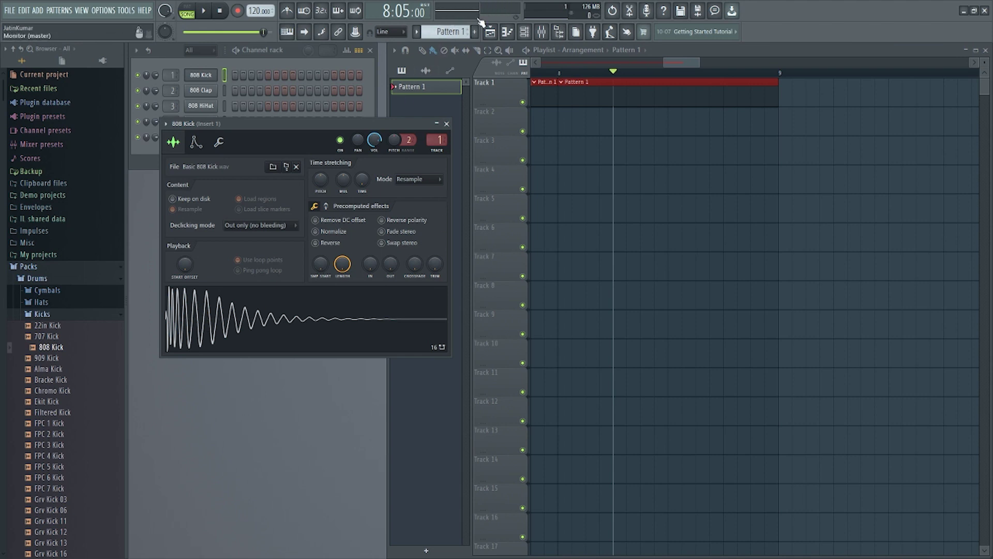
click(247, 318)
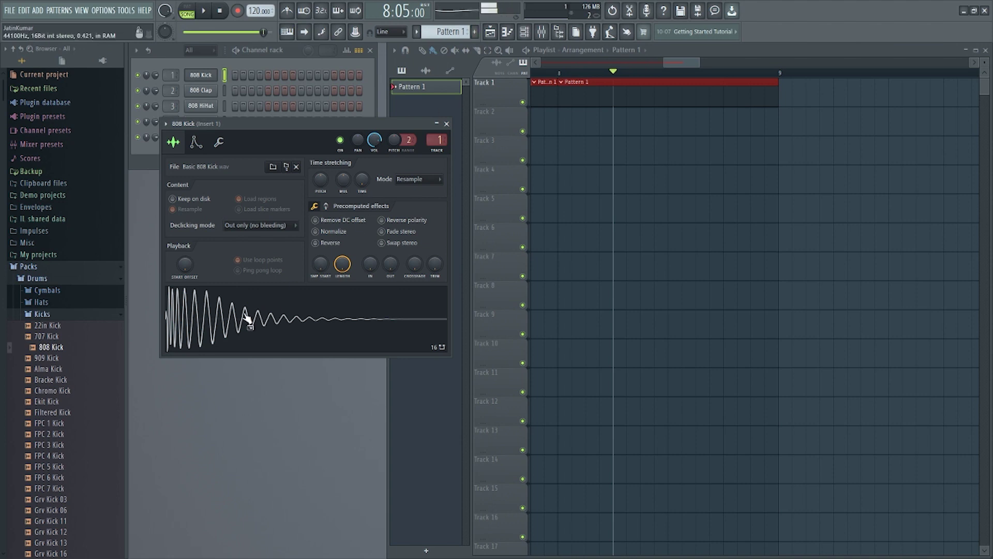
click(447, 124)
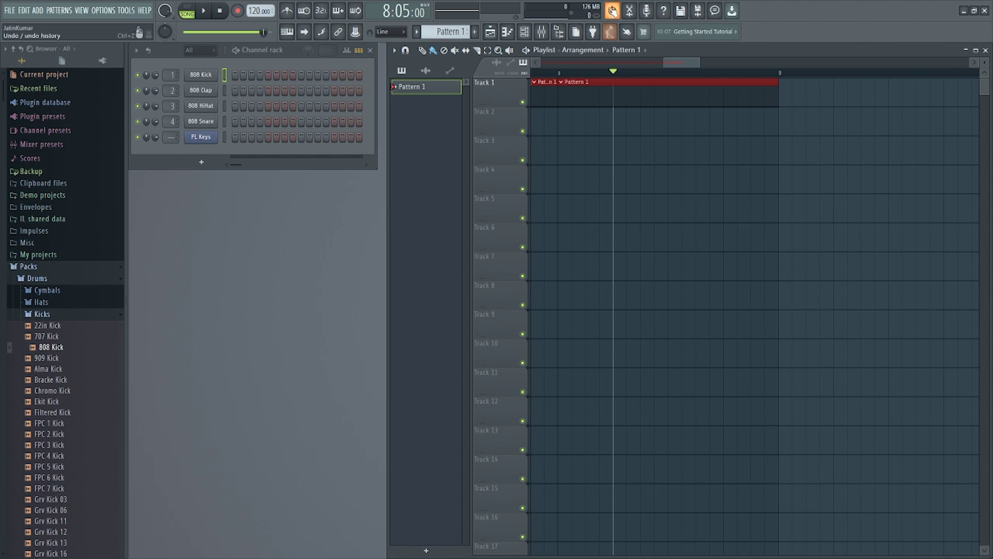
click(612, 11)
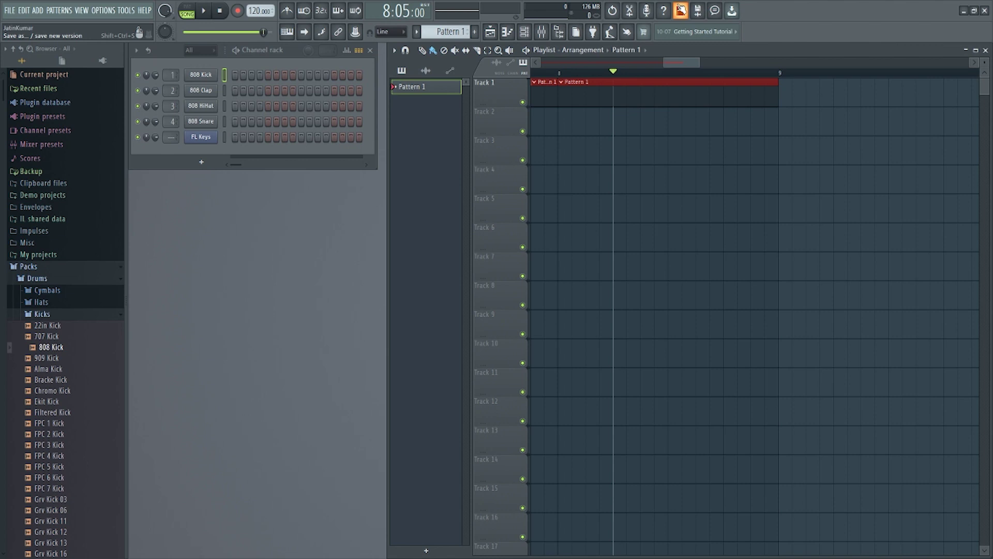
click(400, 33)
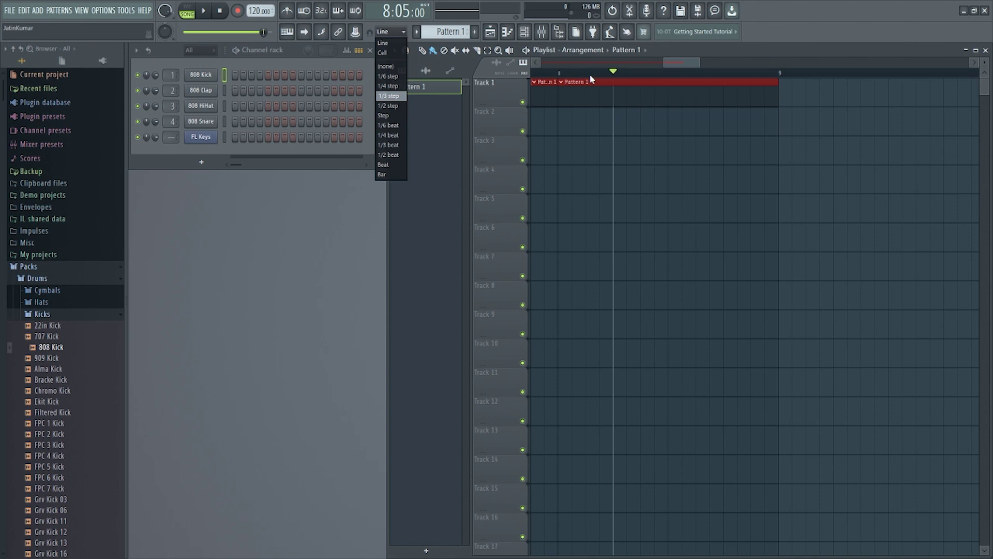
click(676, 63)
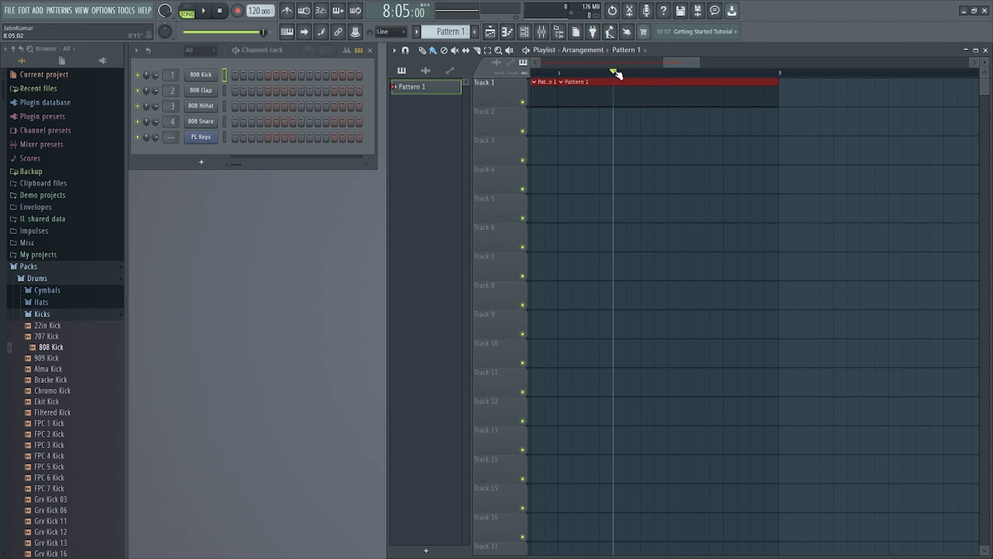
Select the first beat of bar 8 on the playlist timeline, from 8:01 to 8:05
scroll(617, 74, up, 2)
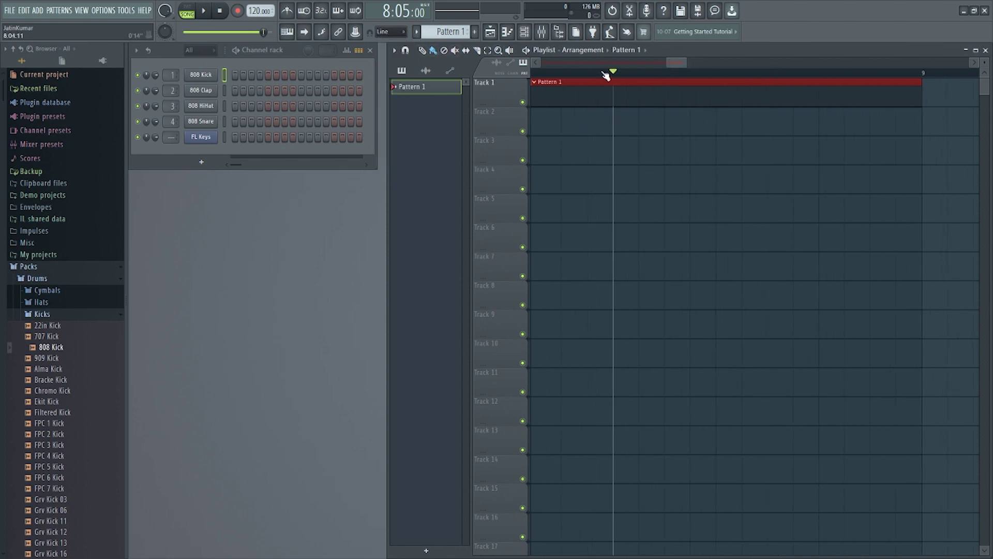
scroll(677, 62, up, 2)
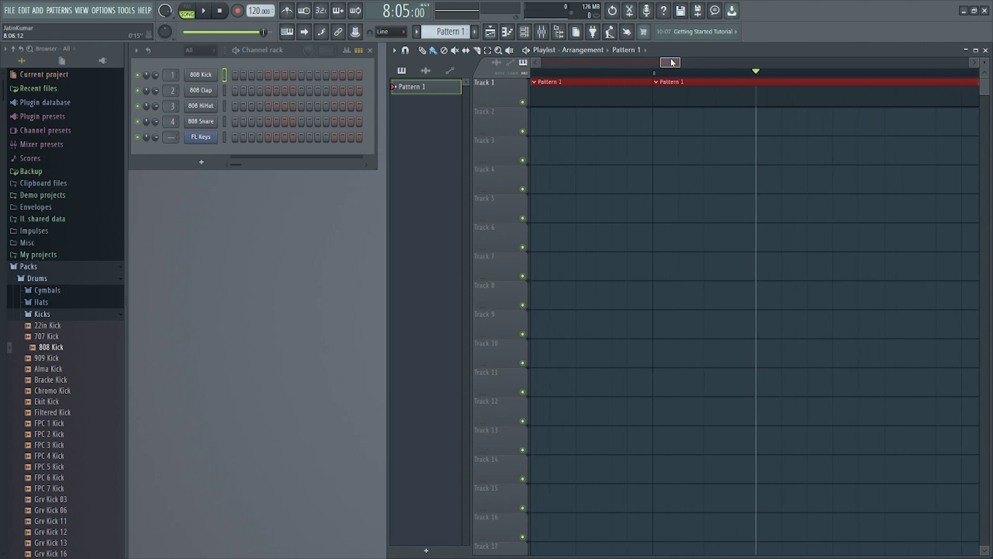
scroll(677, 62, down, 1)
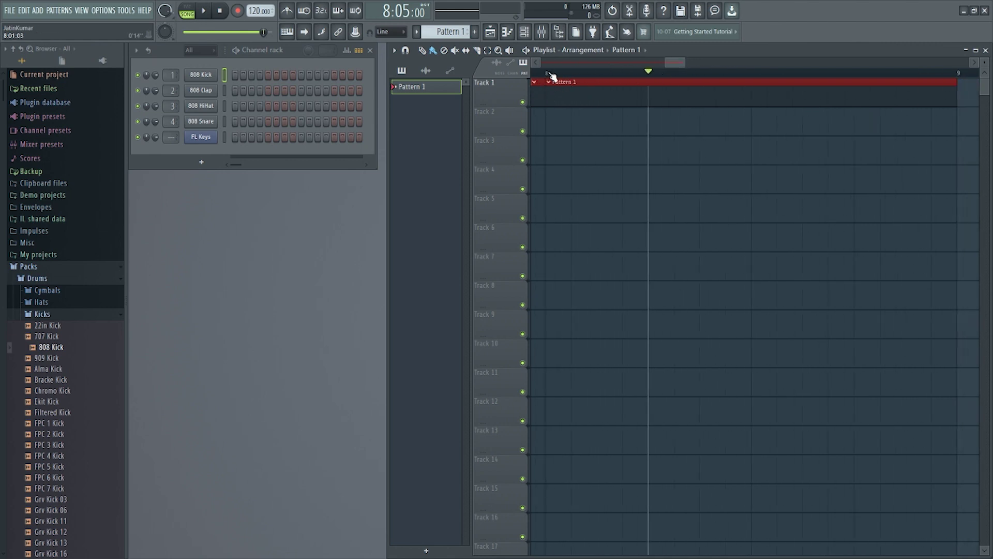
scroll(552, 76, down, 2)
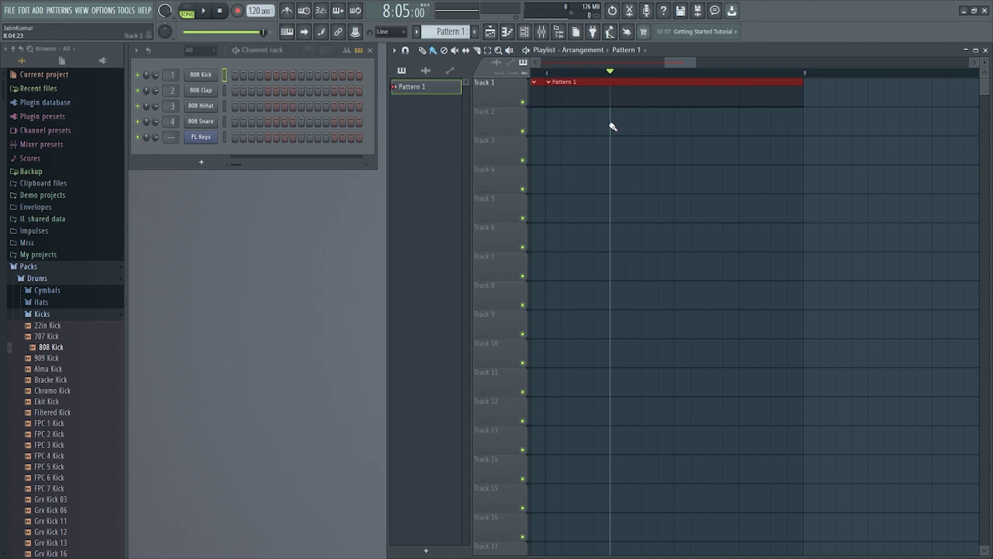
drag(550, 75, 614, 77)
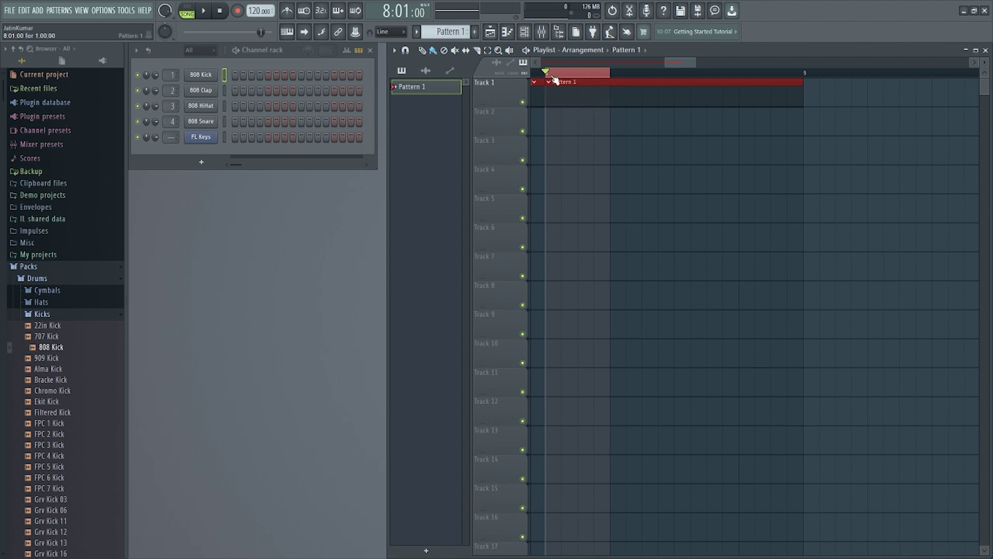
Move the playhead to 8:01:12 with the main snap set to 1/2 step, and set the snap back to Line
scroll(557, 74, up, 2)
scroll(556, 73, up, 2)
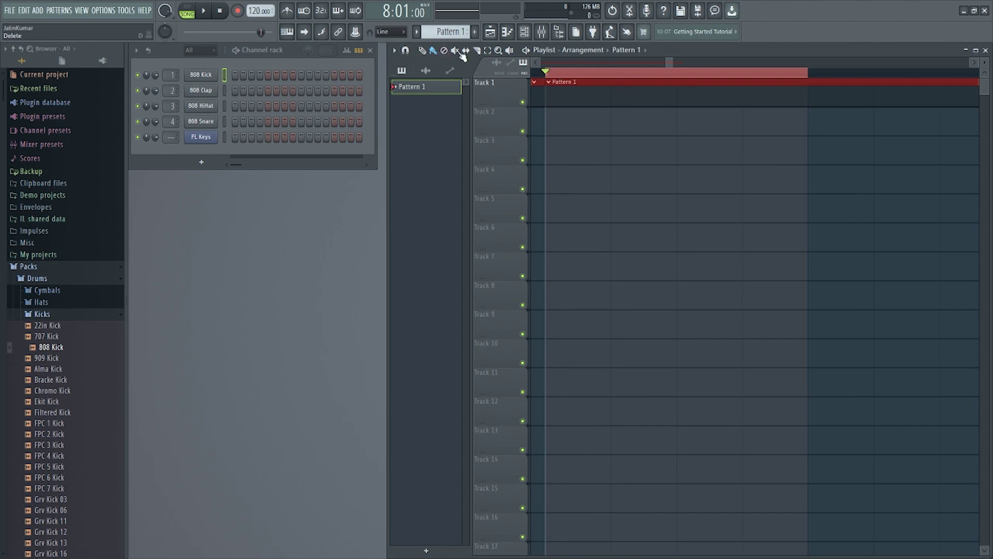
click(398, 31)
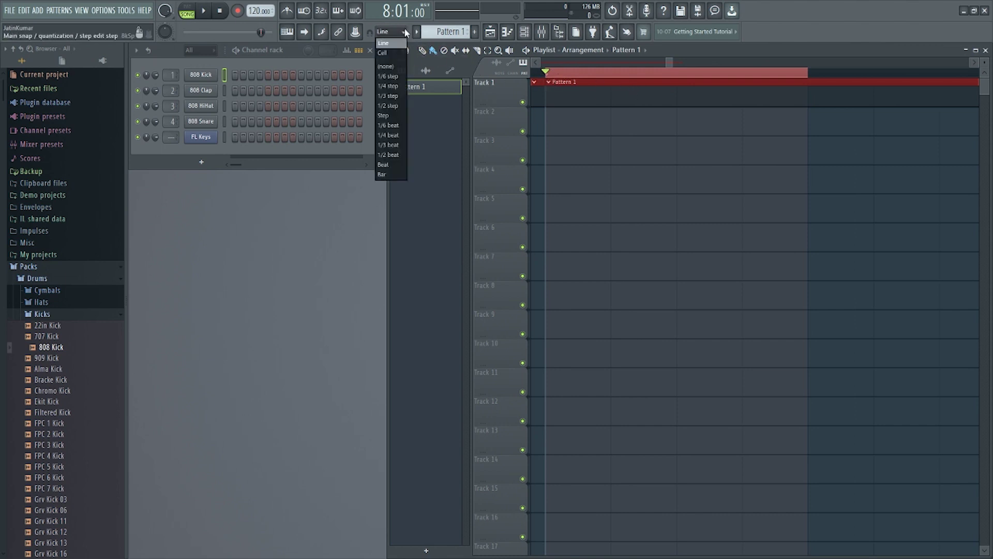
click(398, 109)
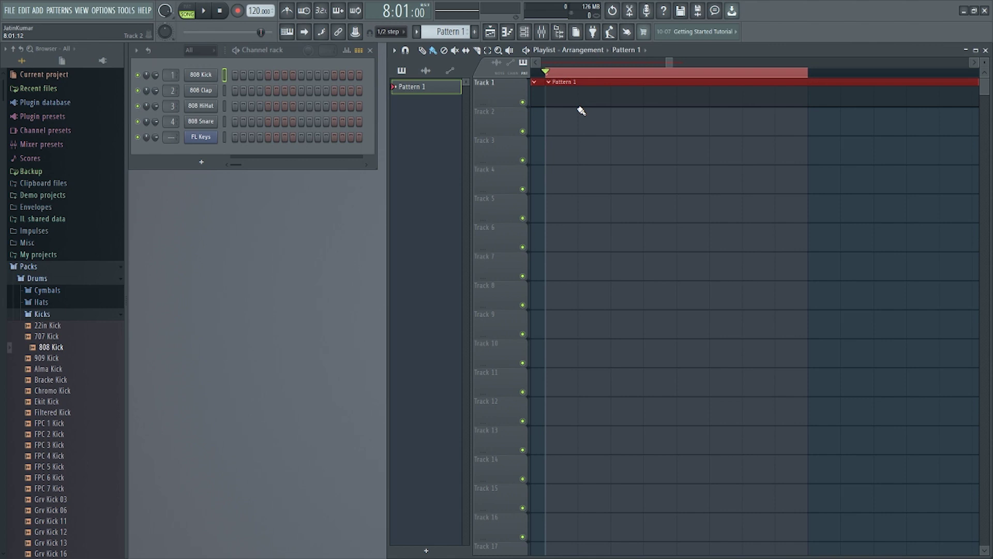
drag(547, 74, 577, 74)
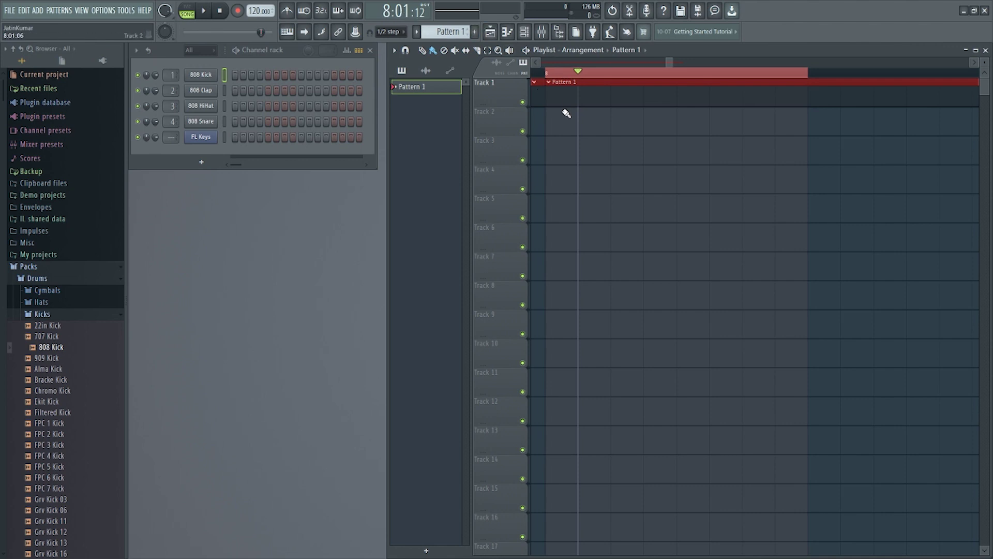
click(389, 32)
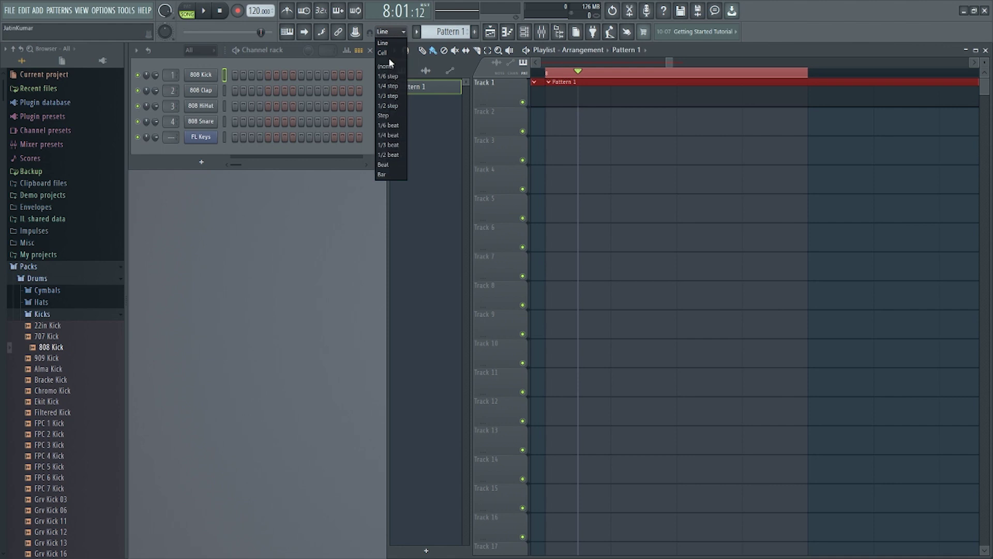
click(400, 32)
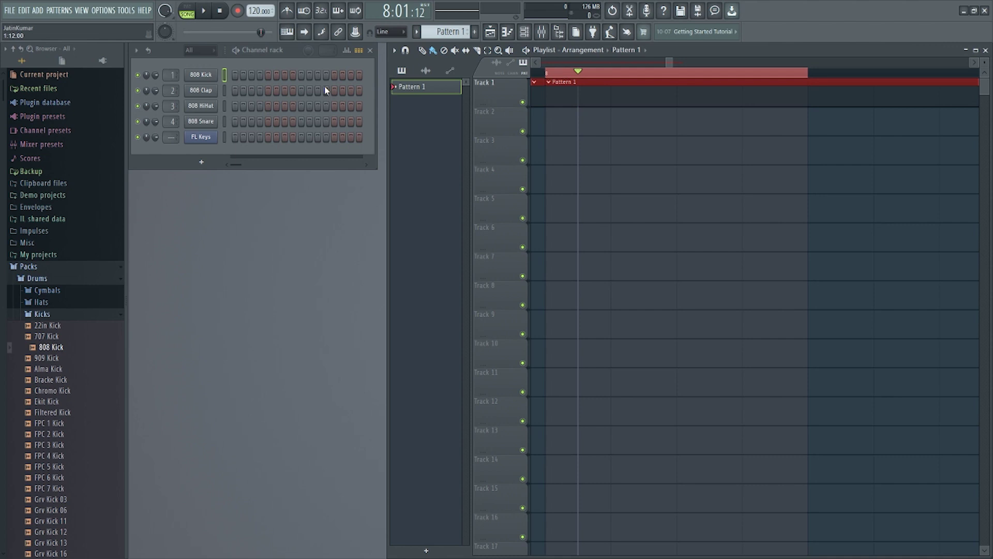
Find the first empty pattern and name it drums
click(416, 33)
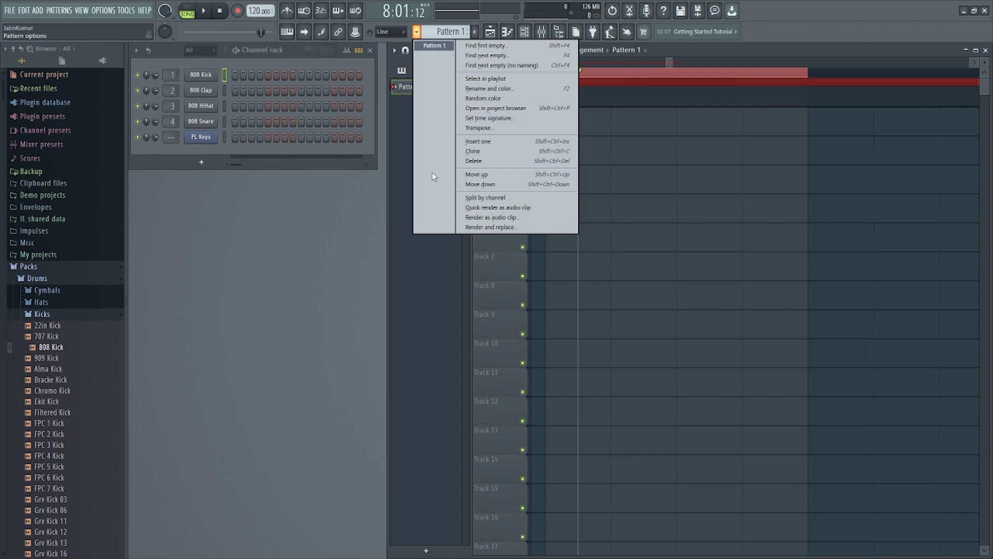
click(483, 46)
text(drums)
key(Return)
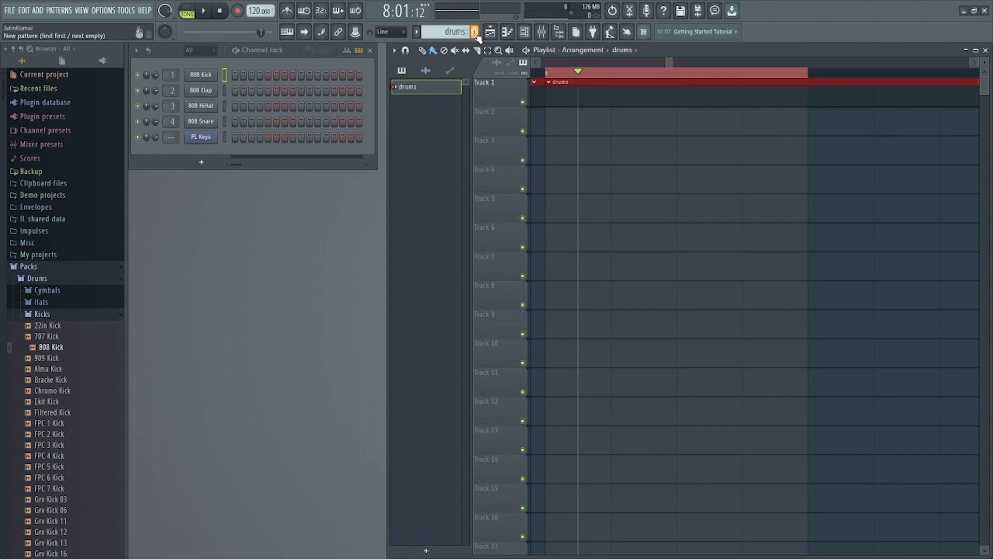
Create a second pattern named melody and choose it as the current pattern
click(416, 31)
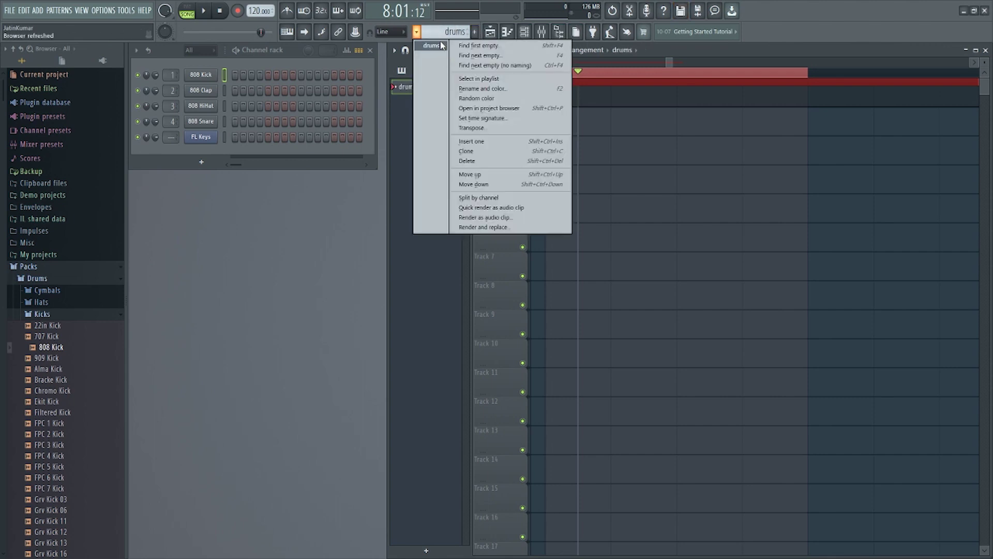
click(477, 32)
text(melody)
key(Return)
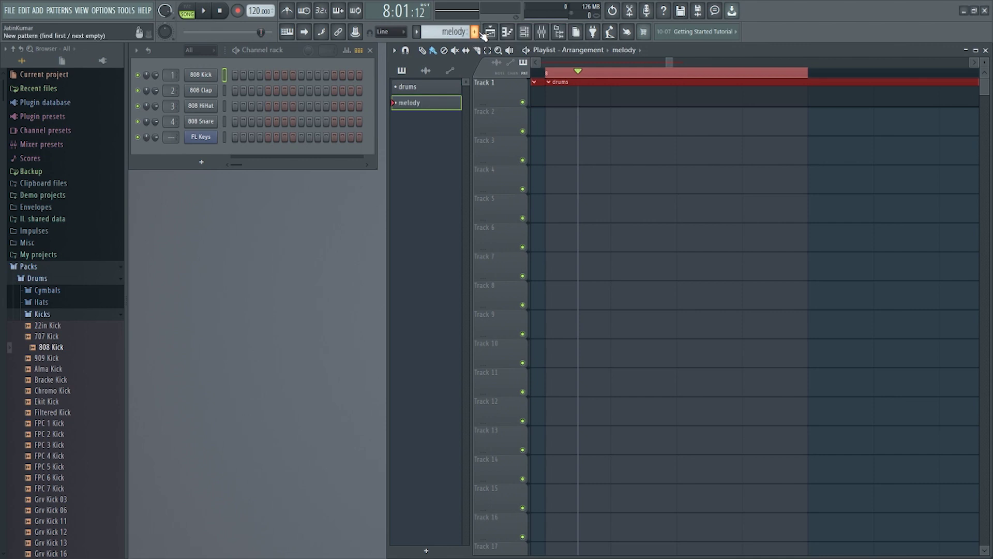
click(416, 31)
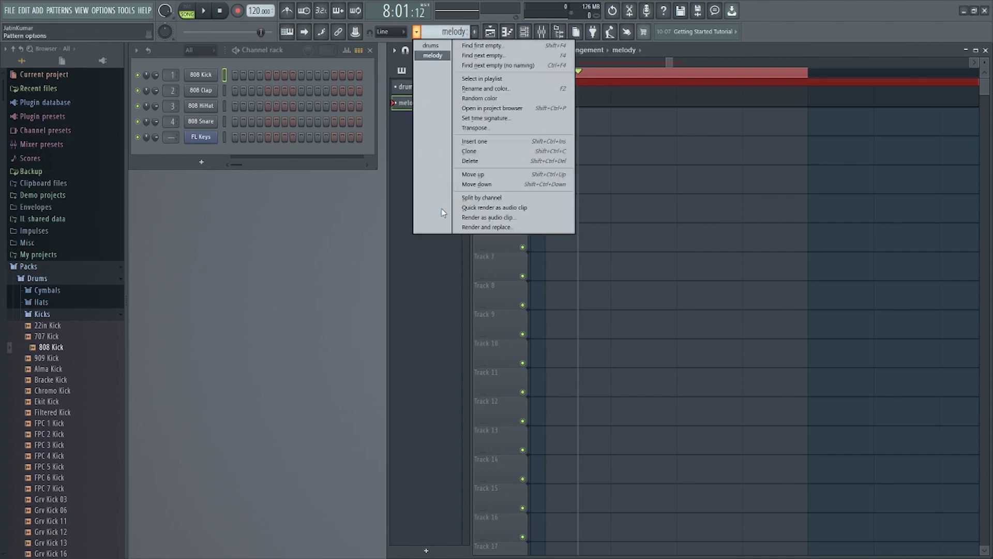
click(432, 56)
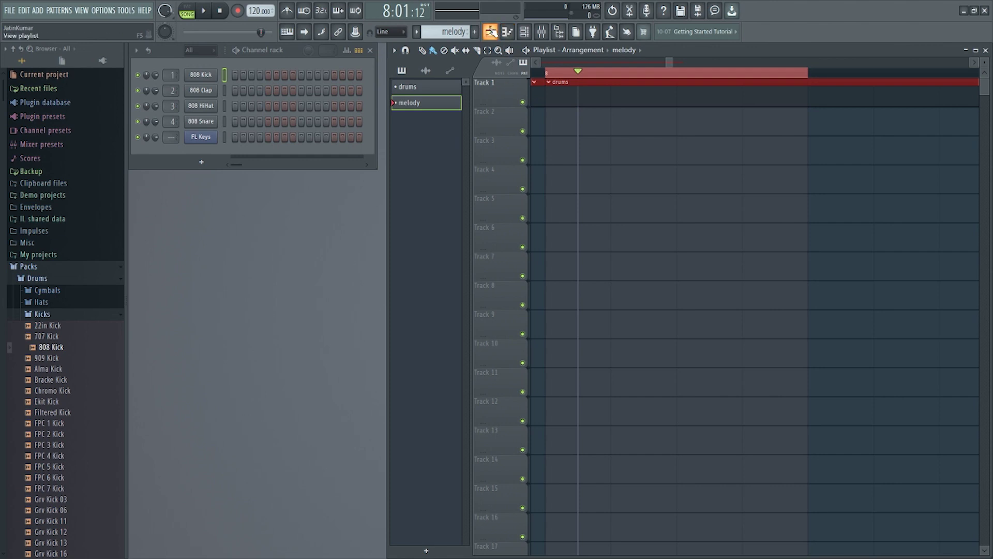
Toggle the playlist off and on and leave it hidden, and view the 808 Kick piano roll and hide it again
click(492, 32)
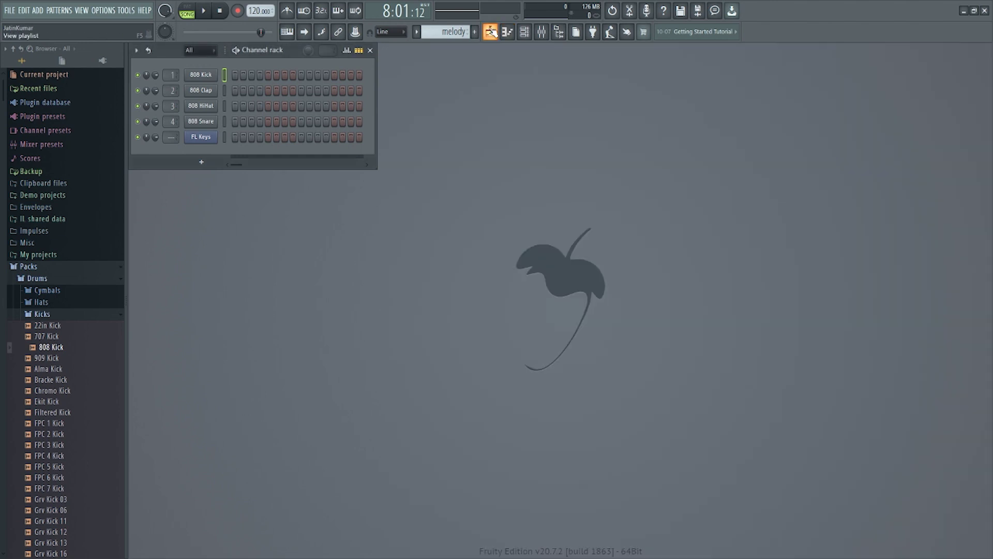
click(492, 32)
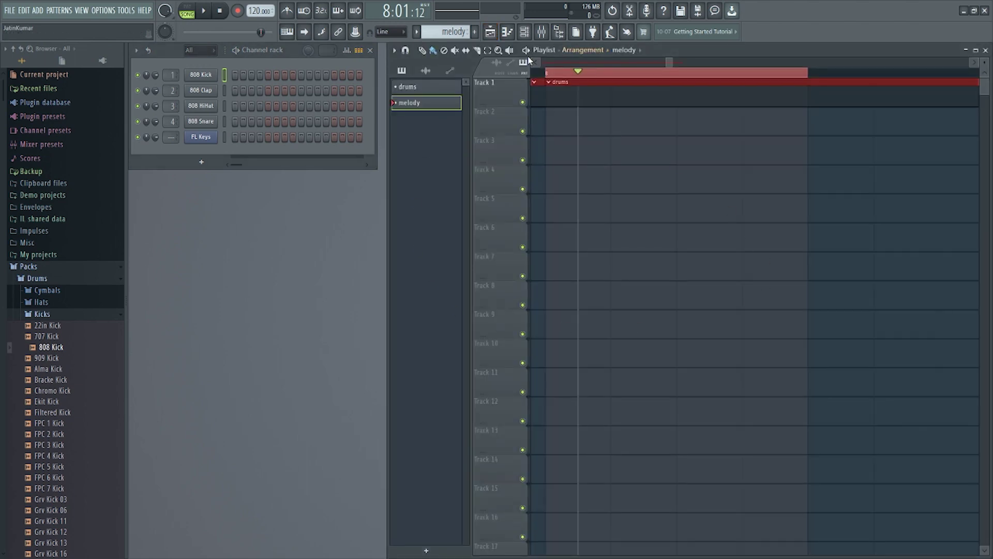
click(492, 33)
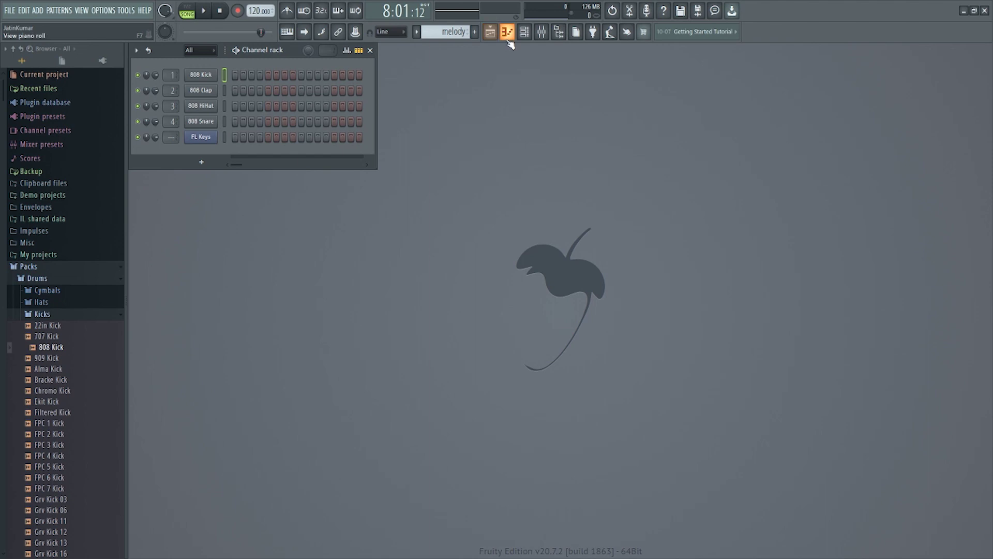
click(507, 32)
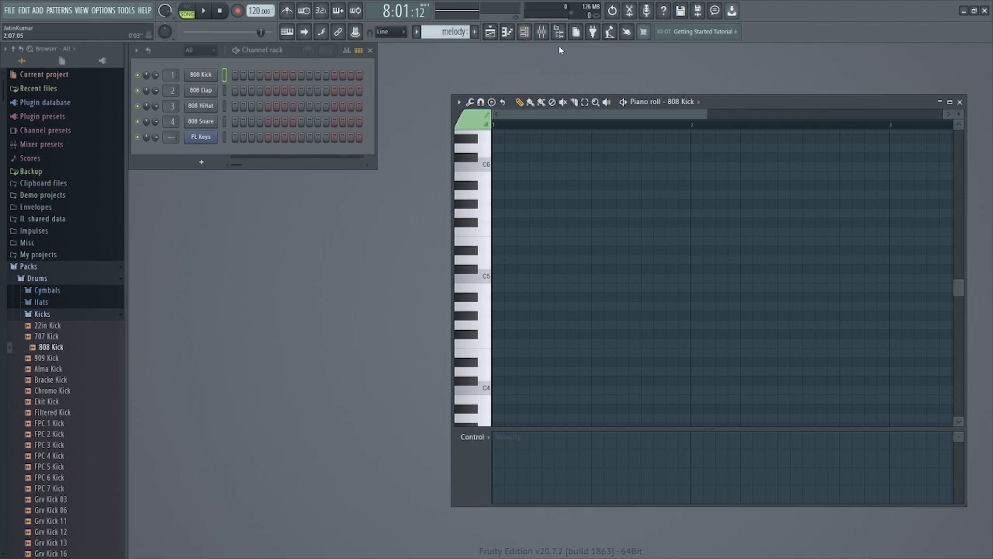
click(508, 36)
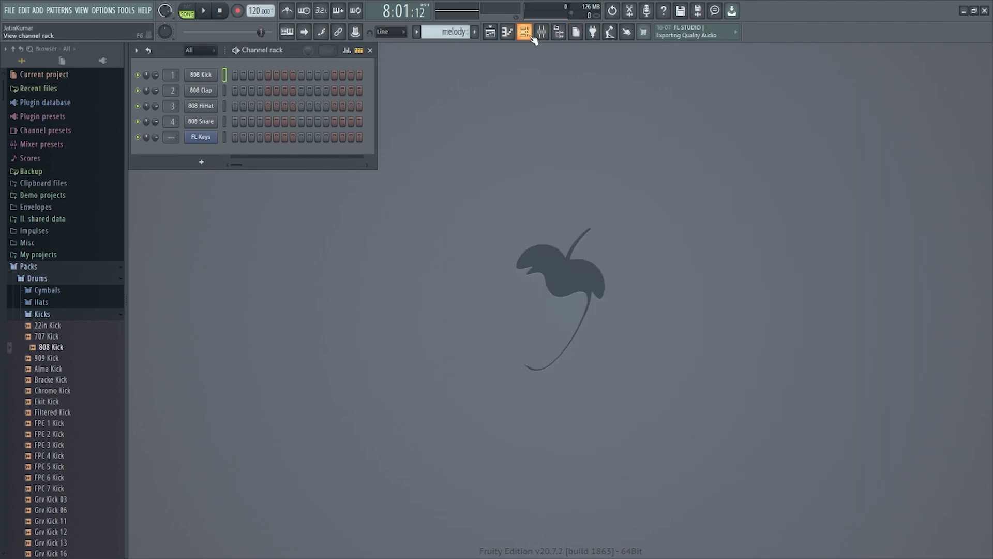
Toggle the channel rack and leave it hidden, and view the mixer and close it again
click(533, 39)
click(533, 39)
click(532, 38)
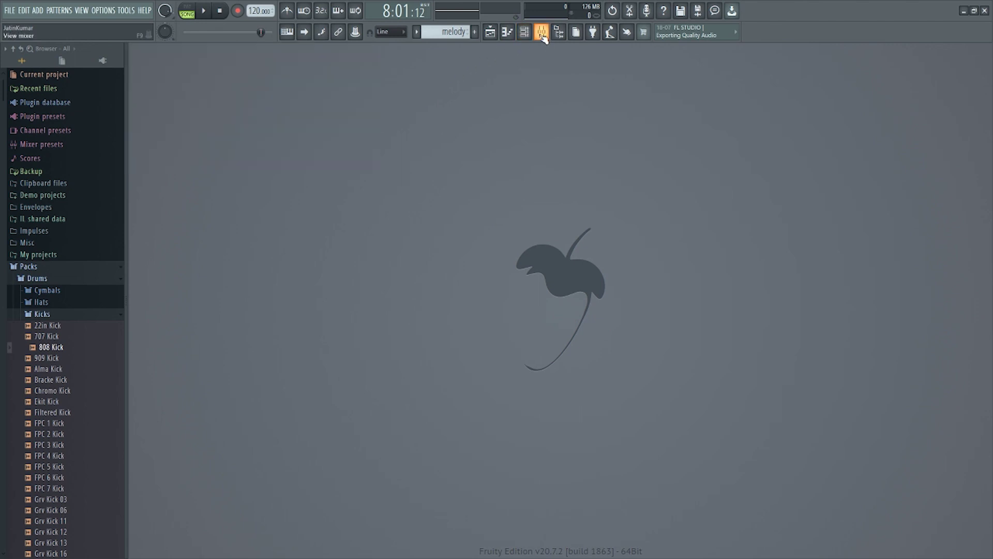
click(543, 35)
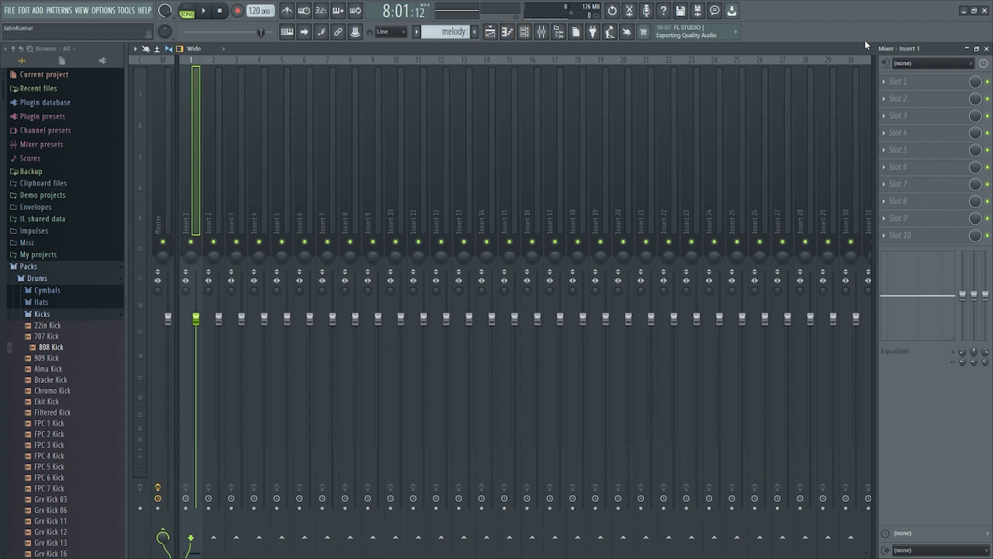
click(988, 49)
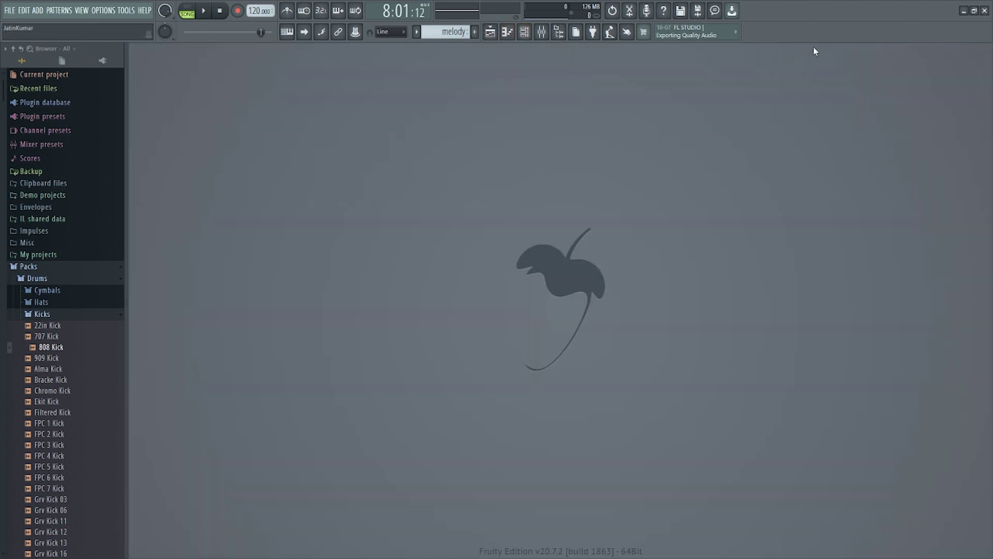
Hide the browser, show it again to view its sample folders, and leave it hidden
click(559, 33)
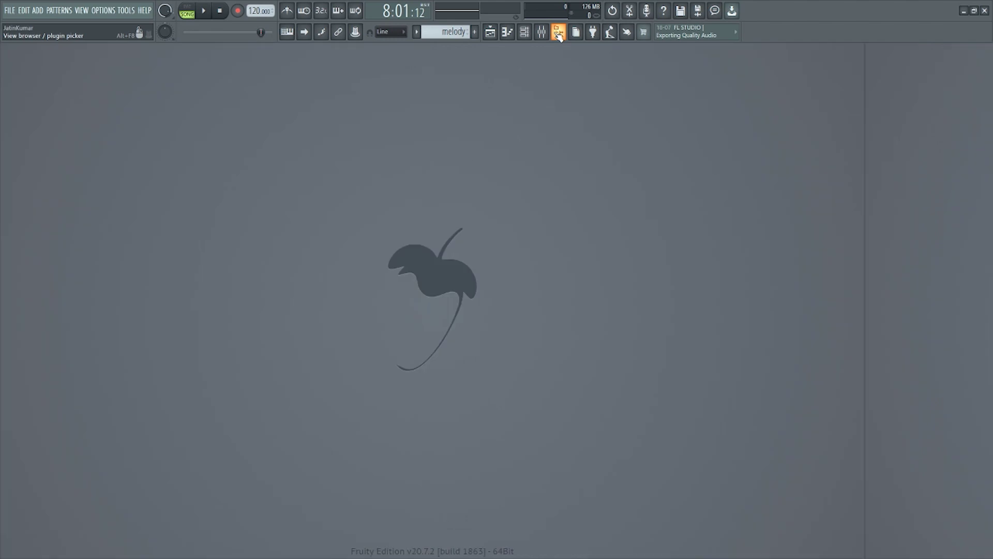
click(559, 34)
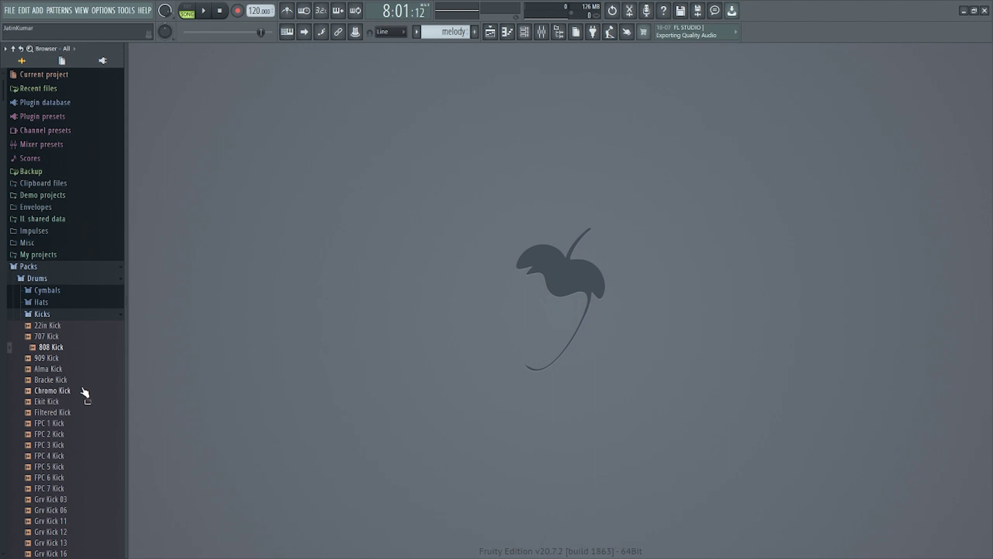
click(559, 33)
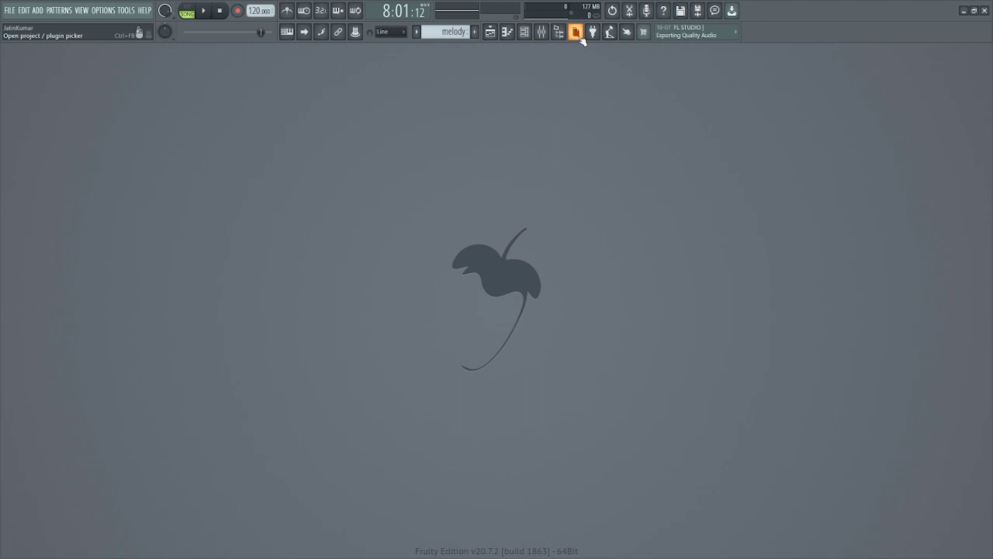
Look over the patterns and channels in the project picker and add a new empty pattern after melody
click(578, 35)
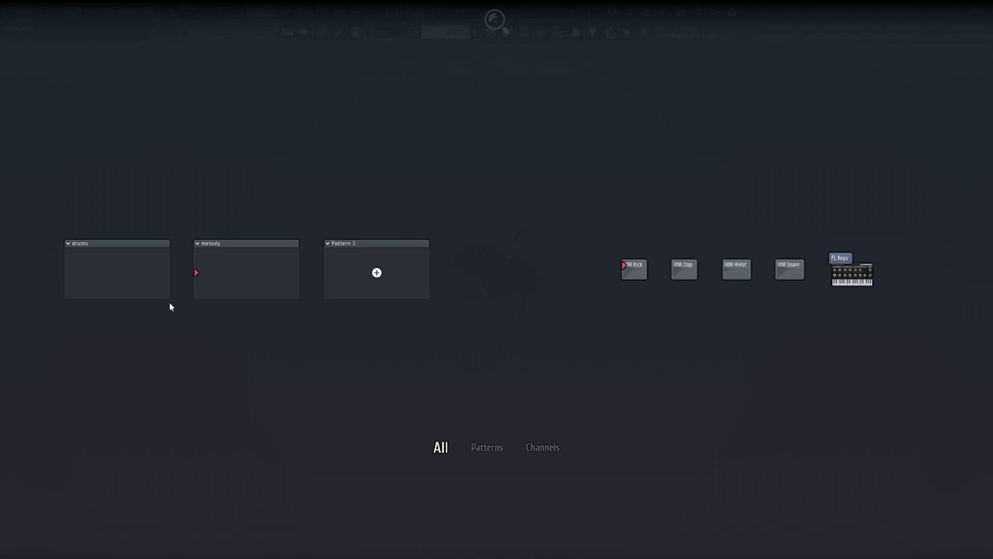
mouse_move(129, 279)
mouse_move(241, 277)
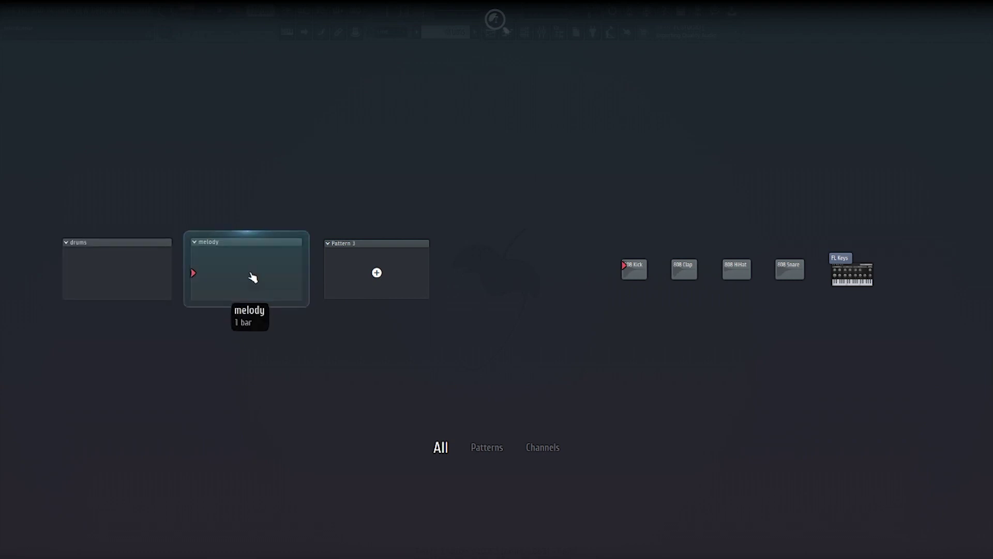
mouse_move(361, 273)
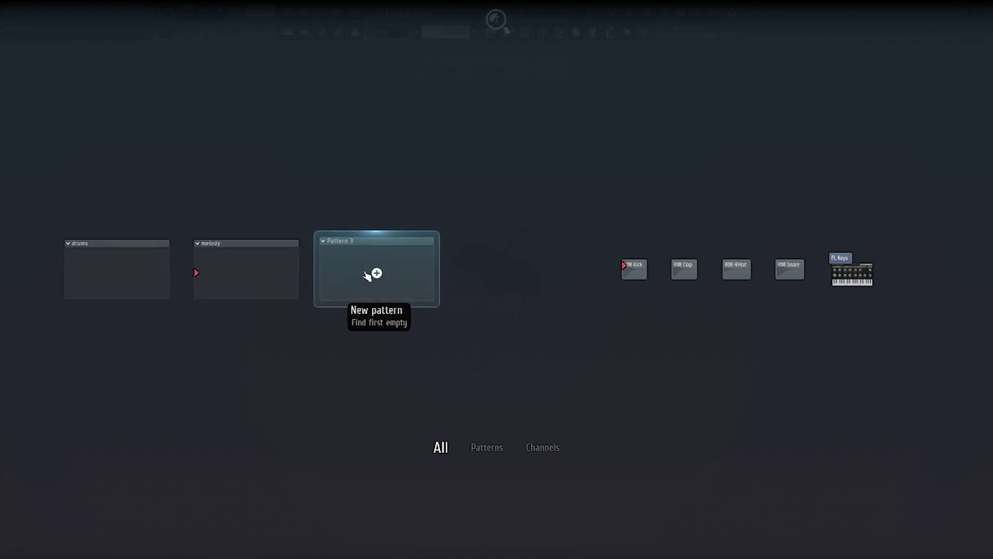
click(378, 276)
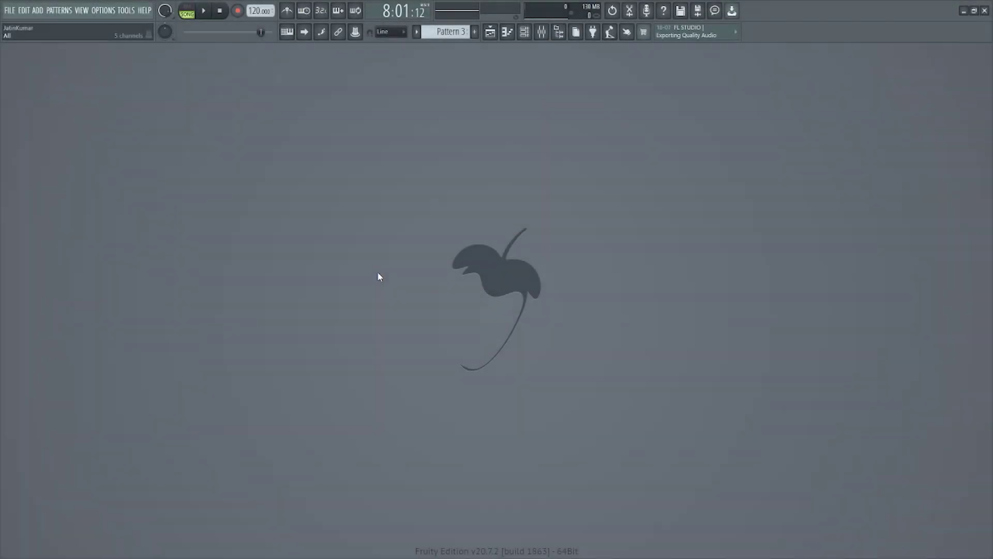
View the available instruments and effects in the plugin picker, and view the tempo tapper and close it
click(594, 33)
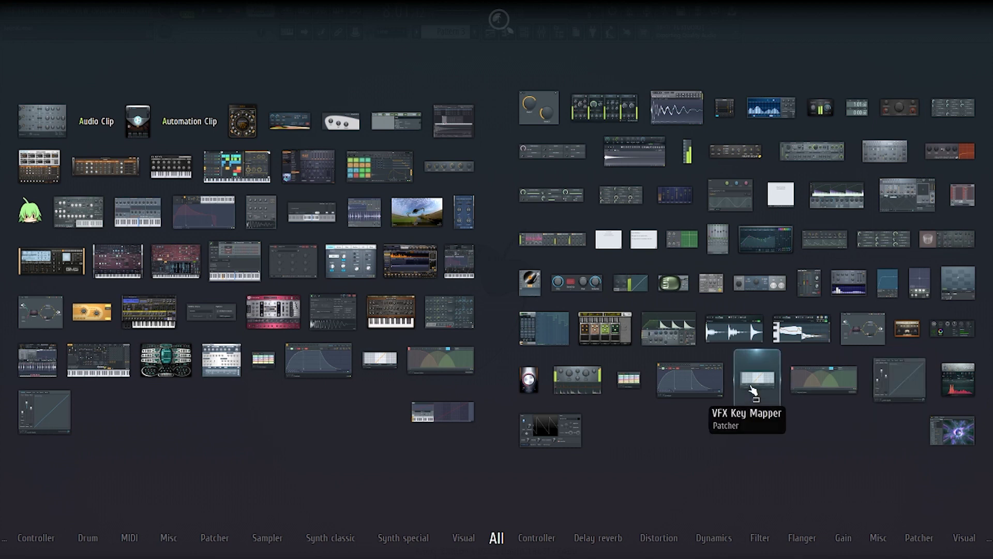
click(610, 32)
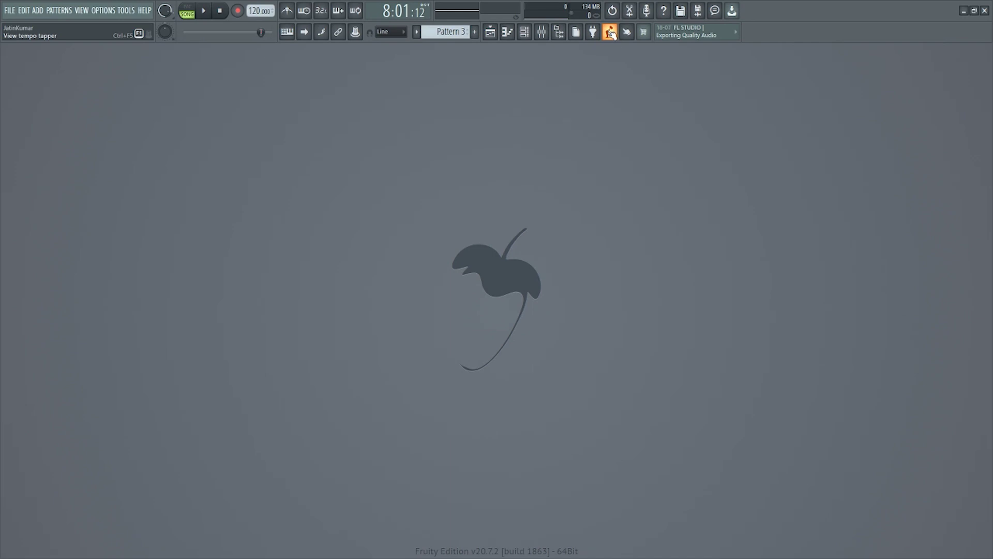
click(611, 32)
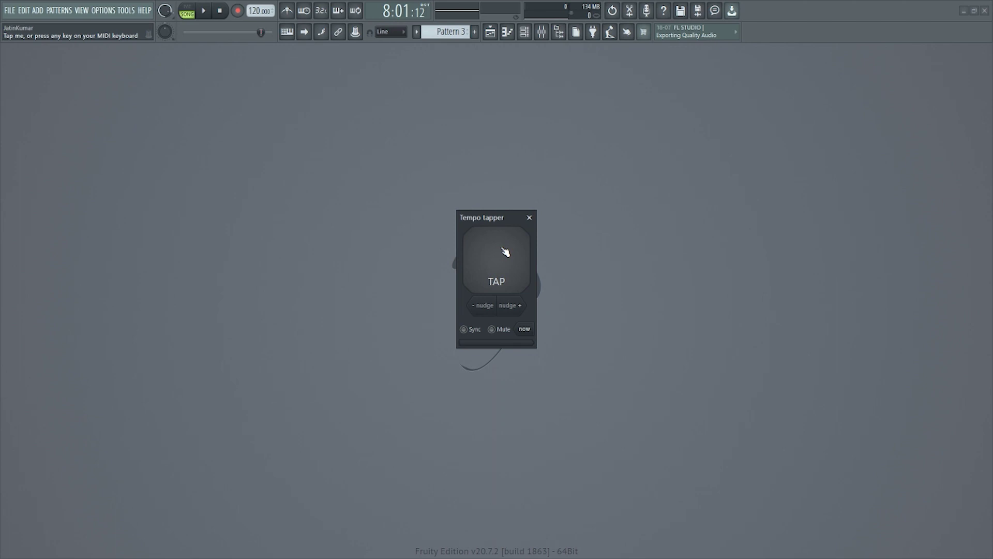
click(529, 217)
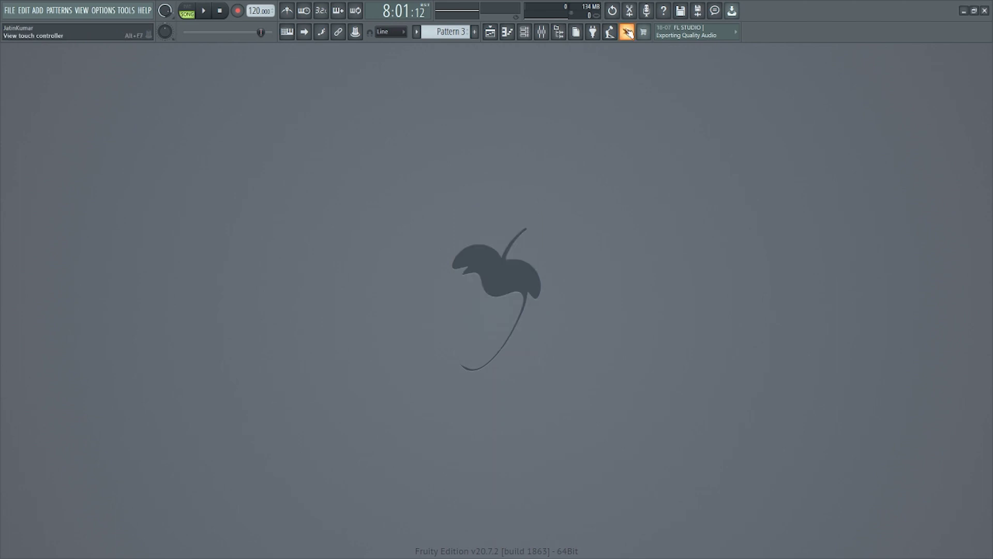
View the touch controller pads in the open workspace and the shop's upgrade offers, closing each window again
click(627, 32)
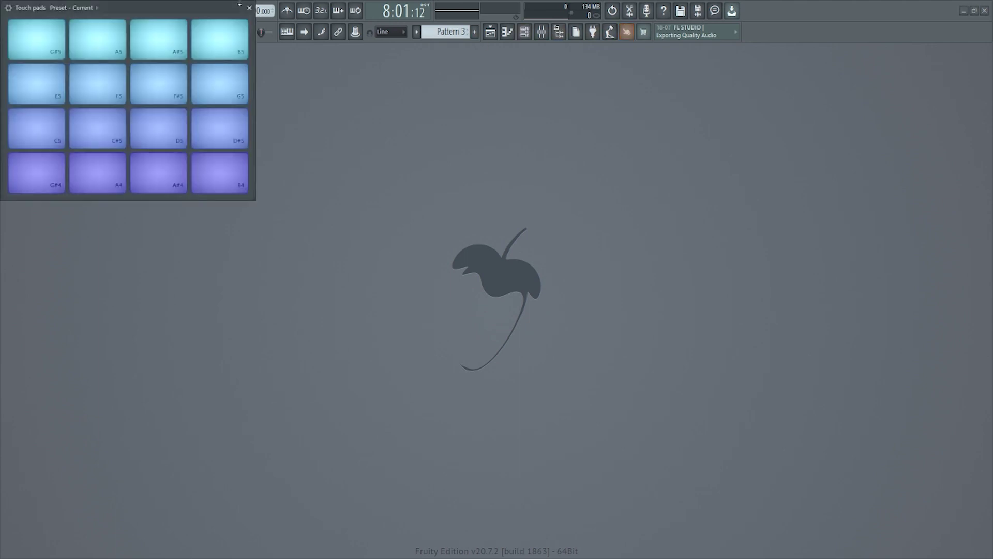
drag(188, 8, 850, 216)
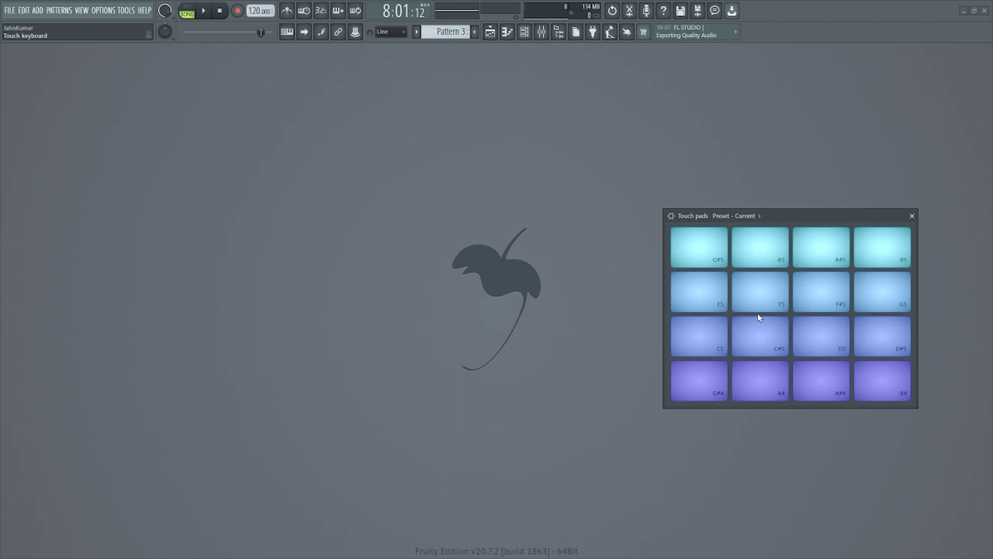
click(912, 215)
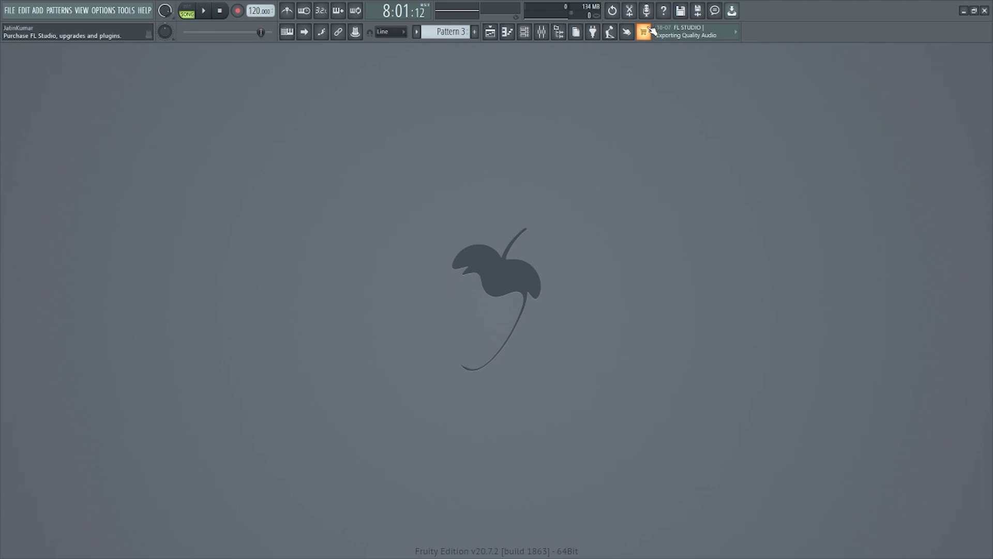
click(644, 32)
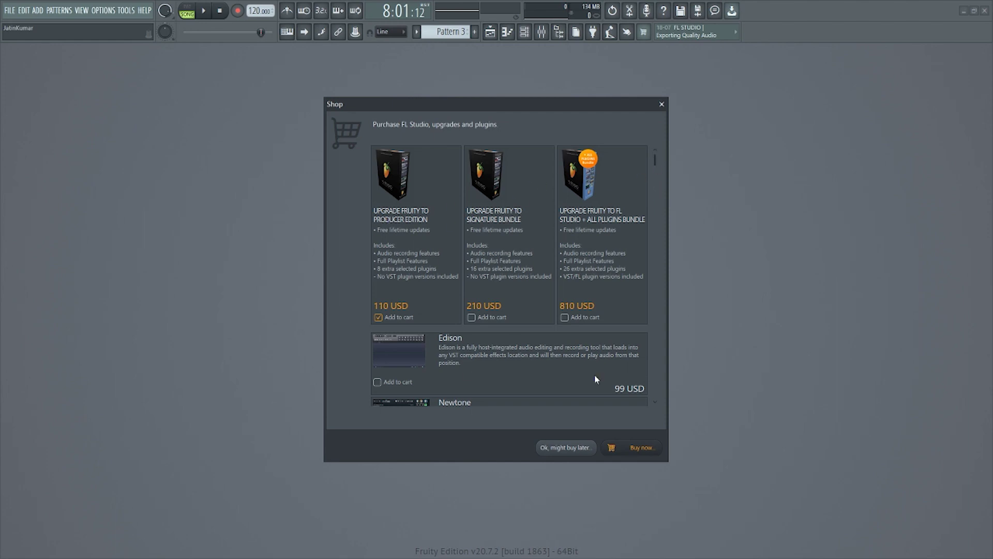
click(662, 104)
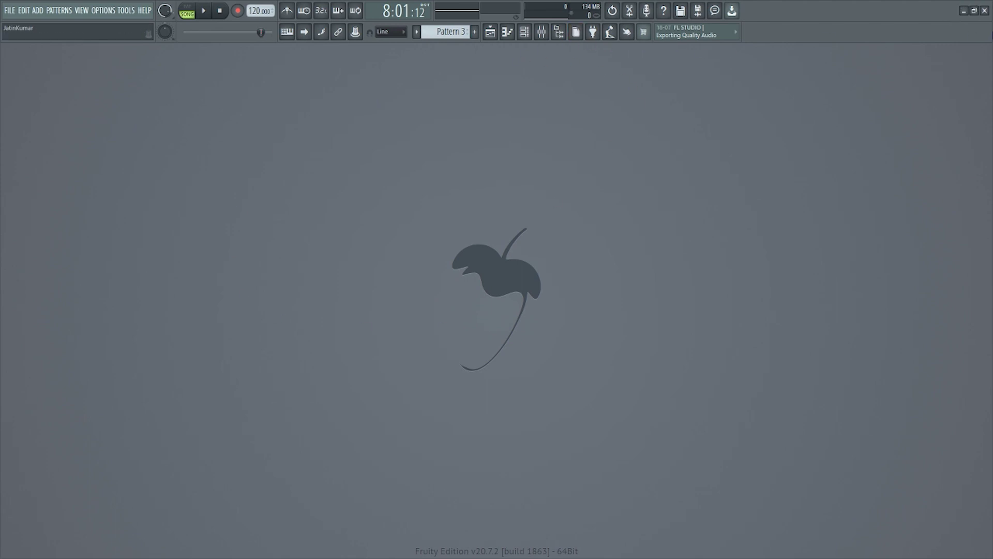
Minimize and restore the program window, and exit the program without saving changes to untitled.flp
click(964, 10)
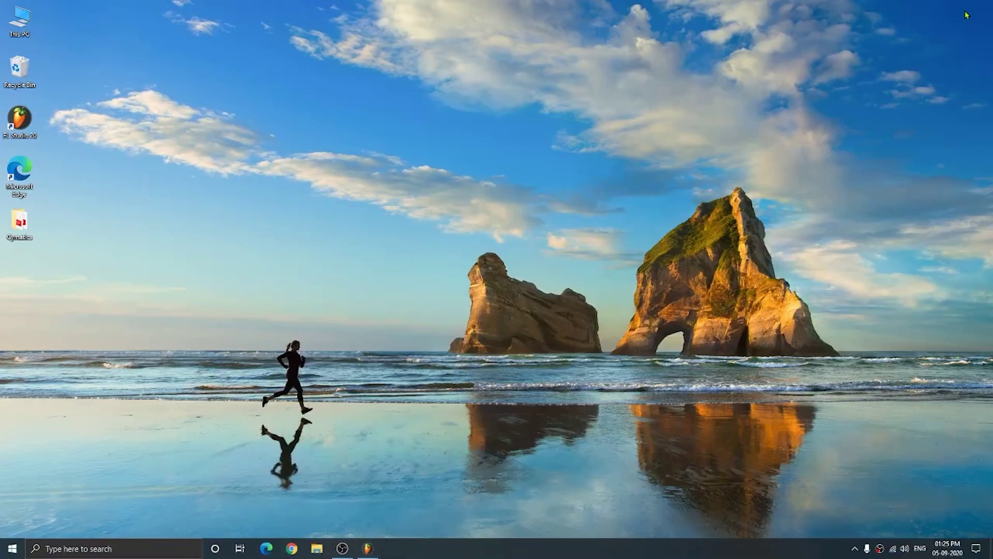
click(368, 548)
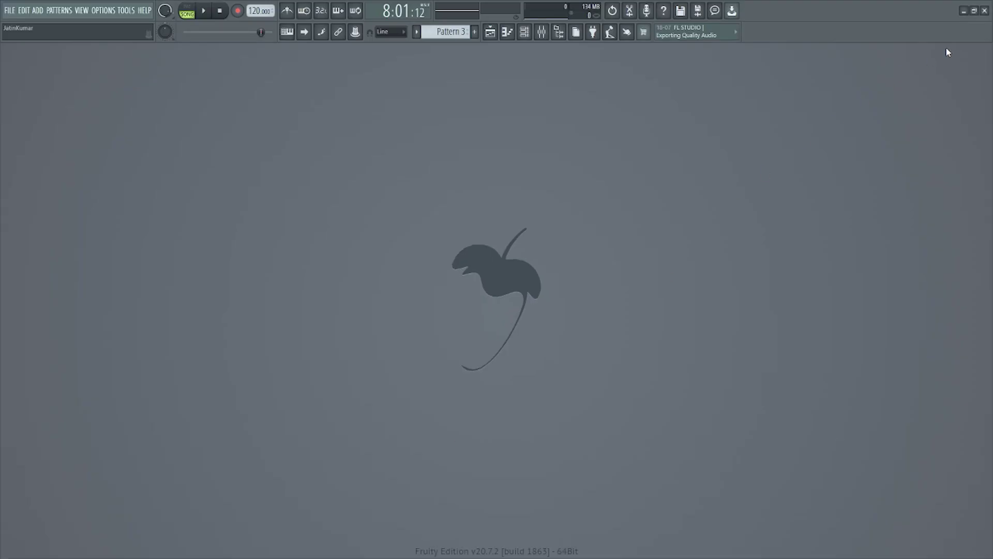
click(982, 13)
click(982, 13)
click(986, 11)
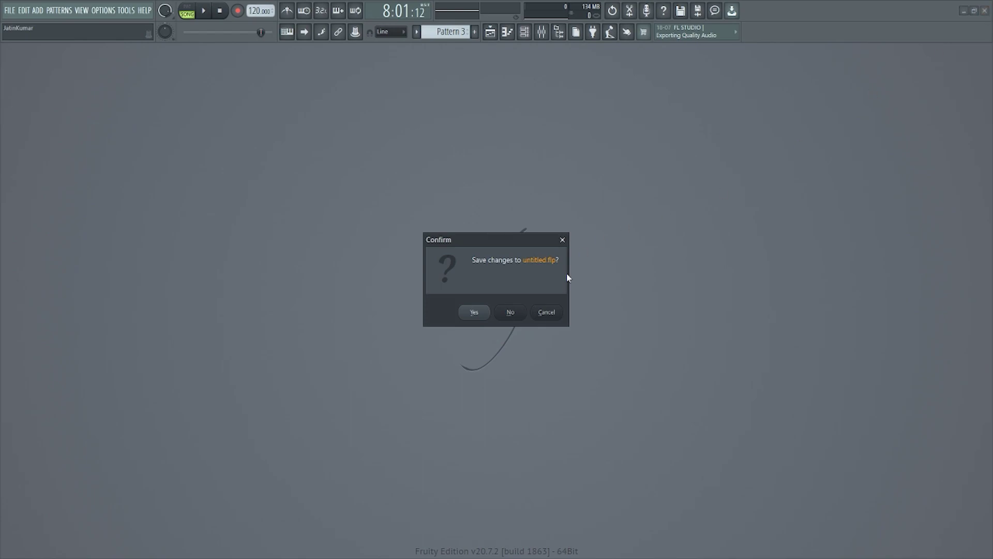
click(512, 313)
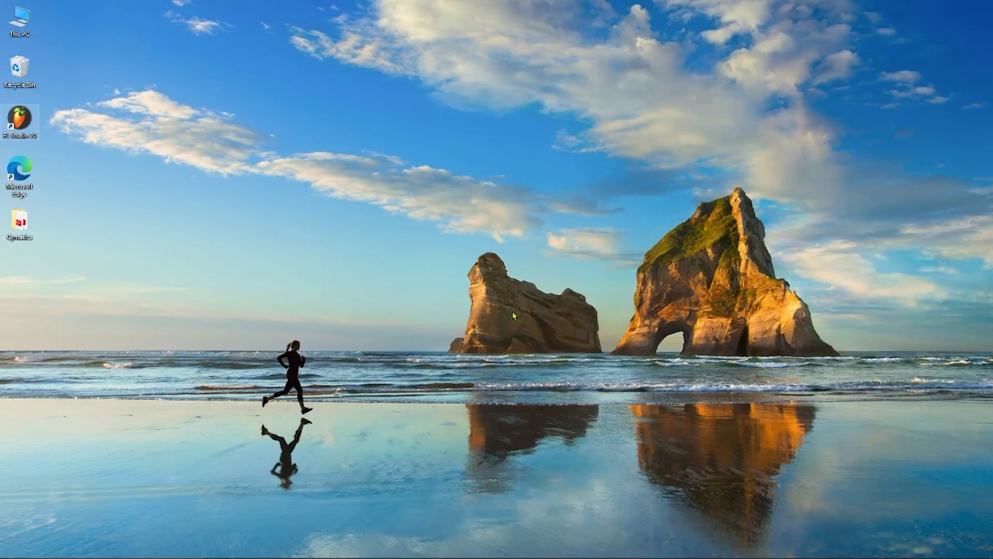